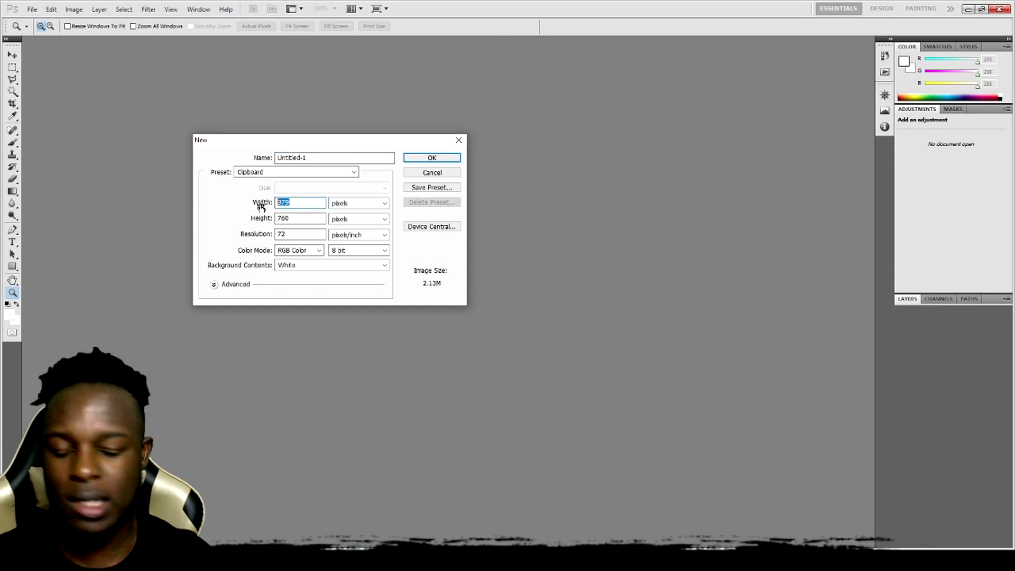
Create a new document named STICKER PACK, 8000 pixels wide and 8000 pixels high
text(8000)
key(Tab)
text(8)
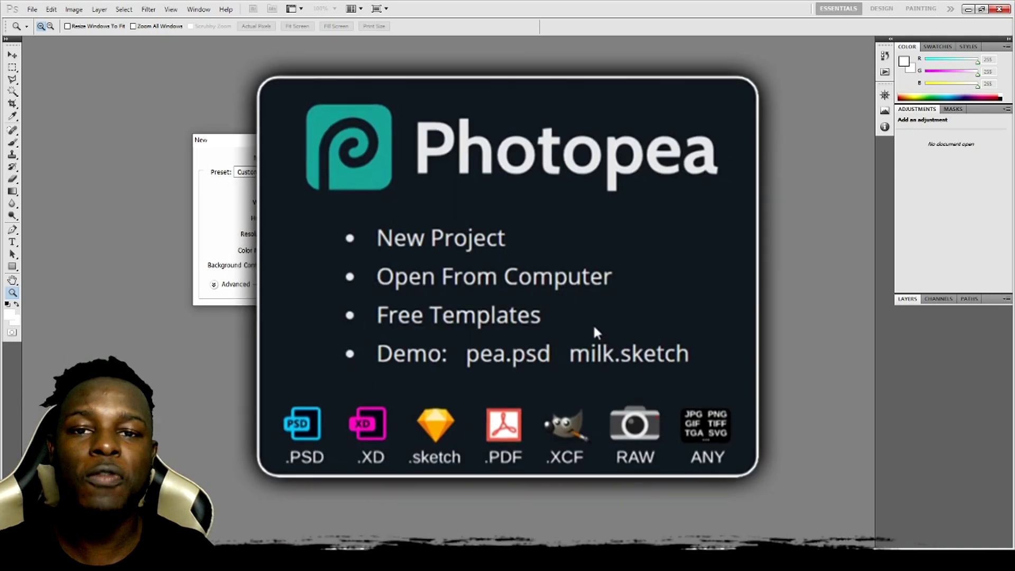
text(000)
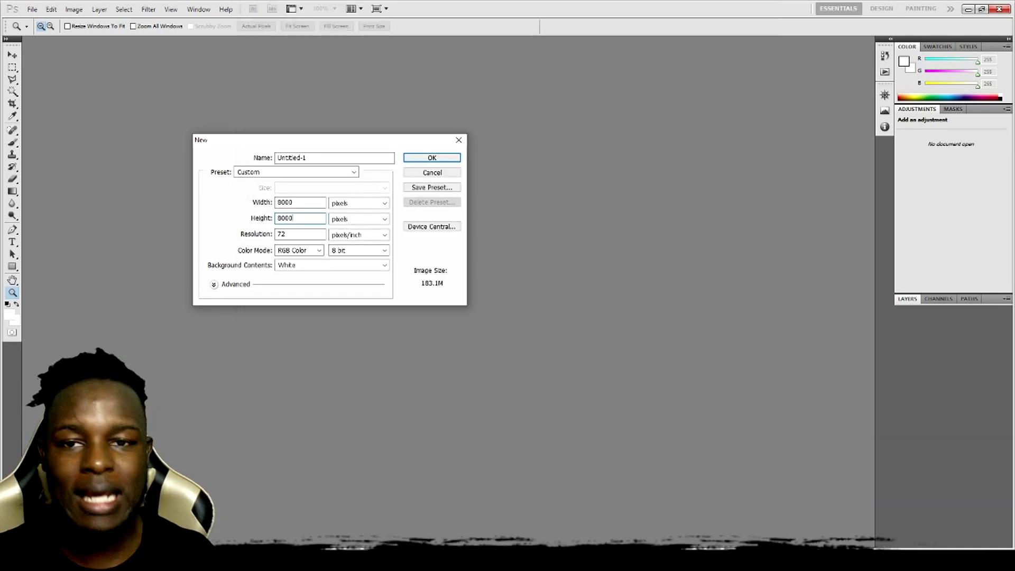
double_click(347, 160)
text(STICKER PACK)
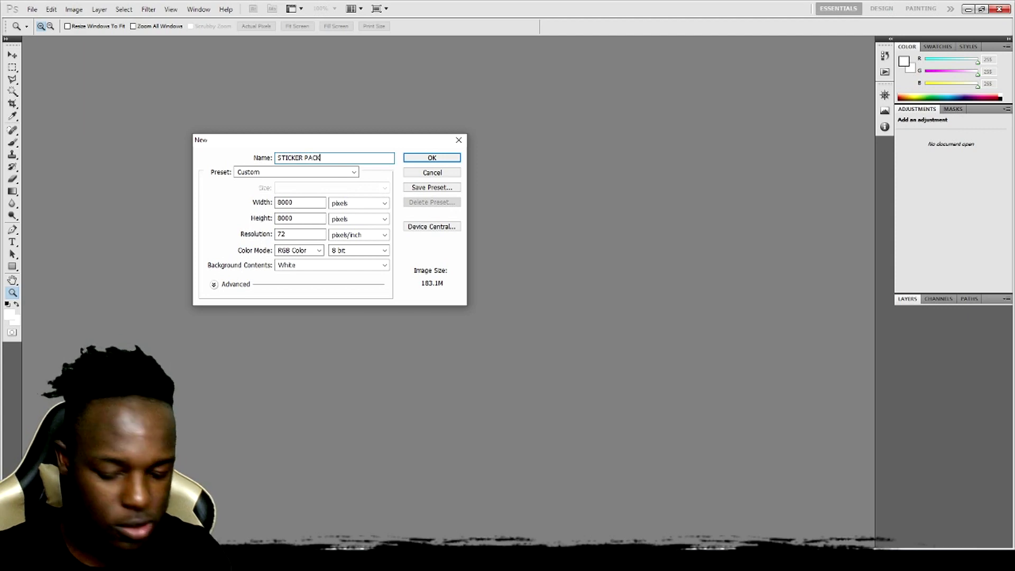
click(449, 158)
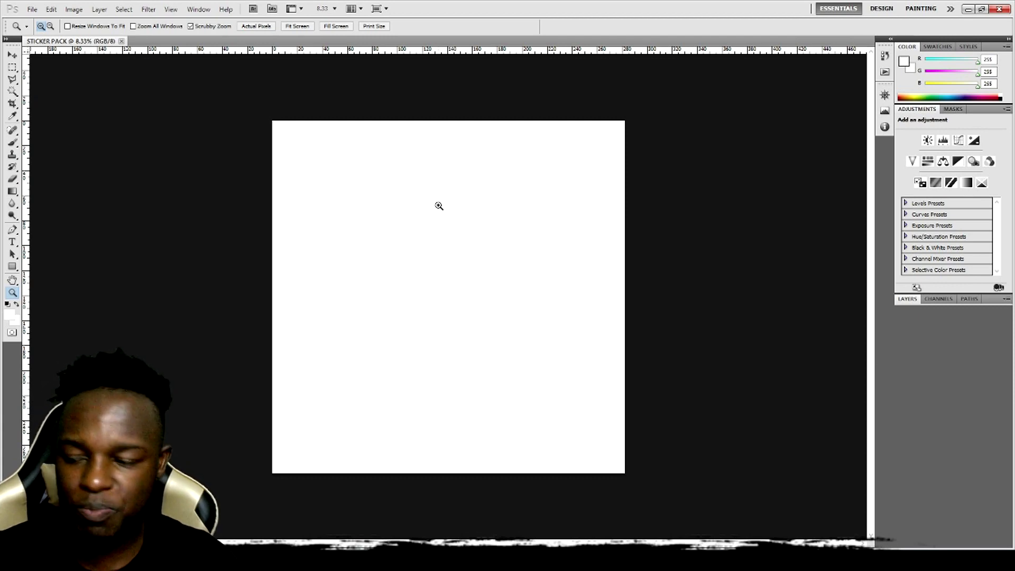
With the rulers shown, add a horizontal and a vertical guide crossing at the middle of the canvas
key(r)
key(ctrl+r)
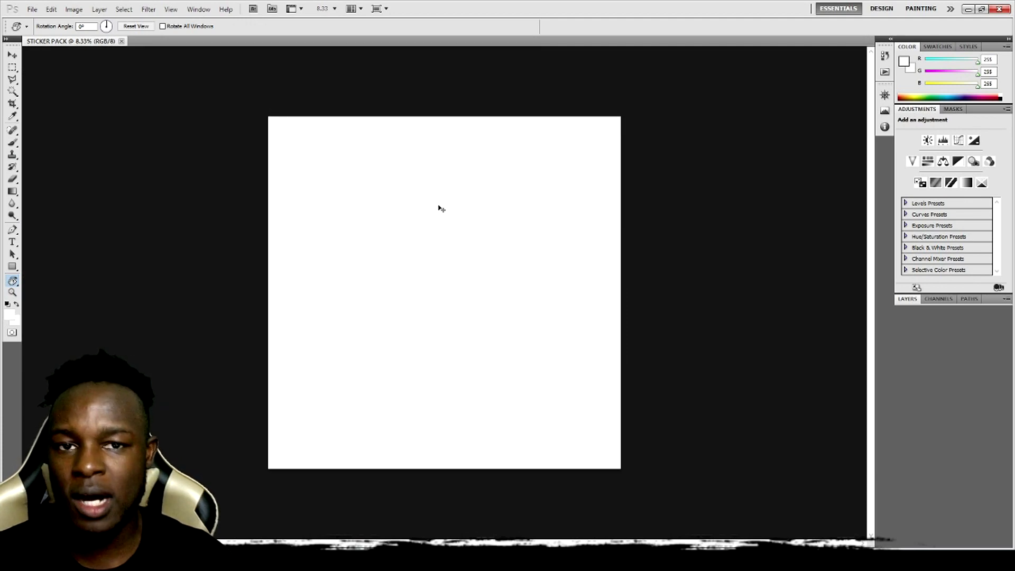
key(ctrl+r)
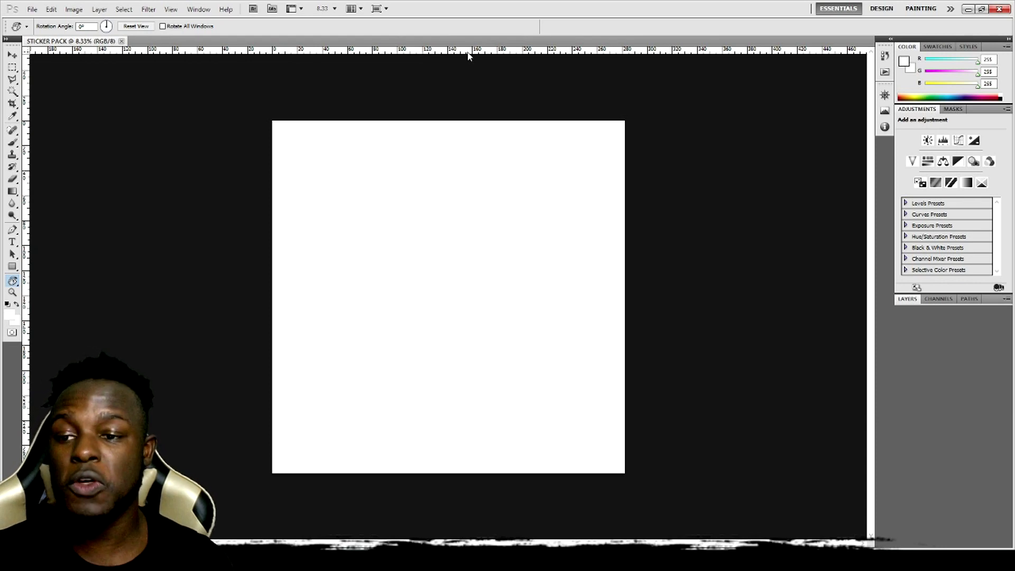
drag(469, 53, 433, 295)
drag(25, 394, 446, 385)
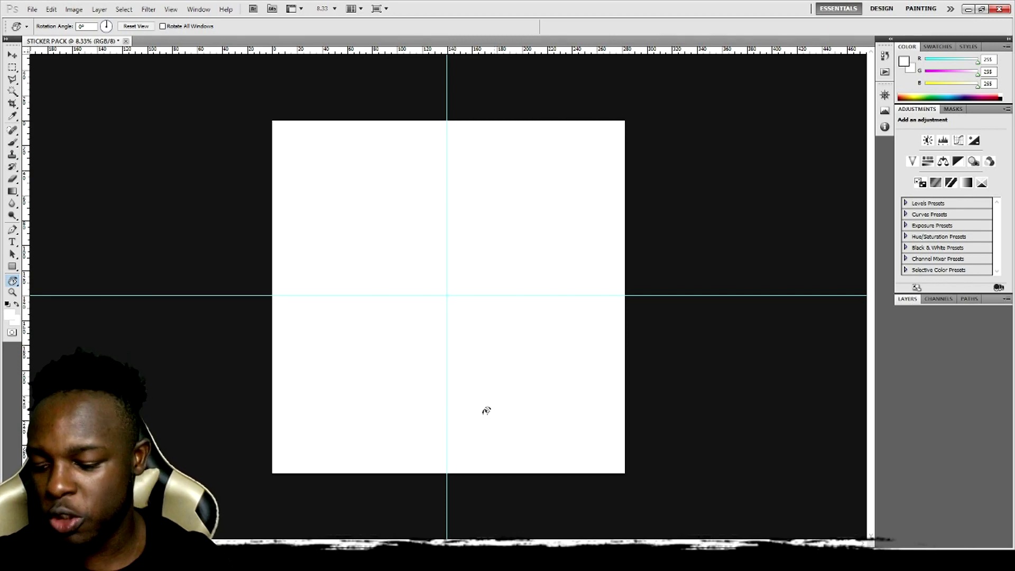
Switch to the Vexels Halloween Old School Sticker Pack page in Chrome and look through the related vectors and graphics
mouse_move(301, 560)
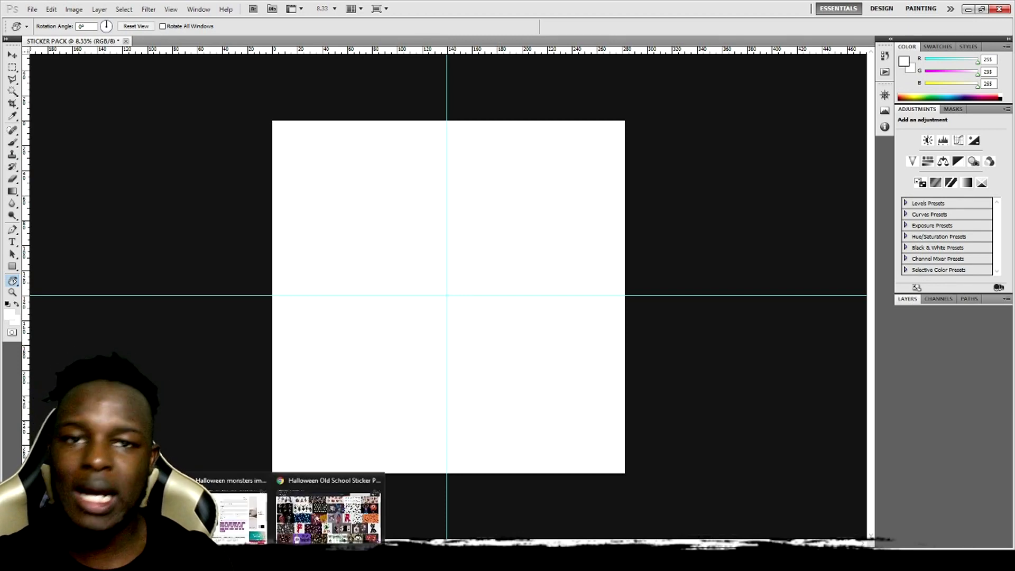
click(316, 532)
scroll(501, 200, down, 5)
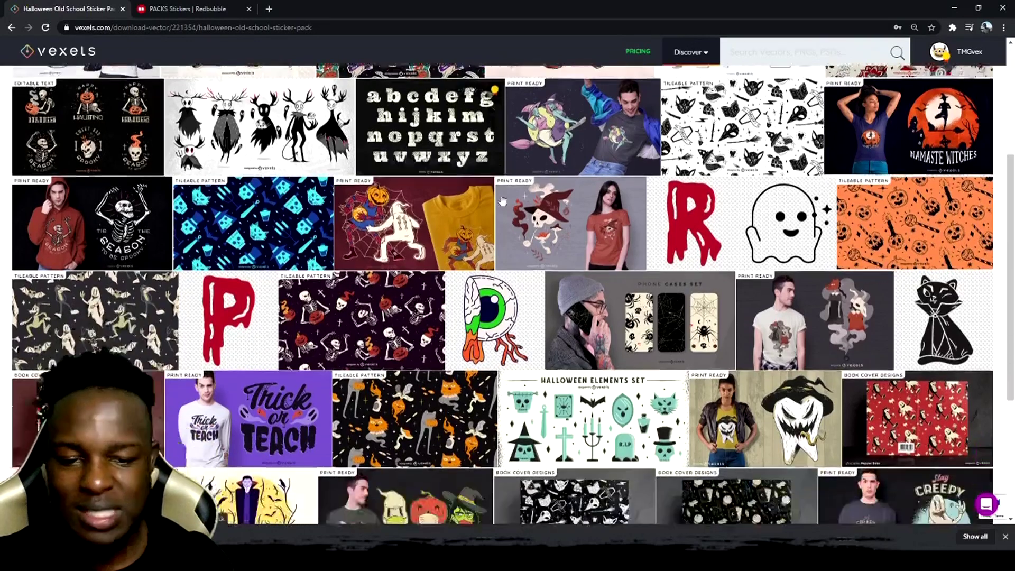
scroll(503, 200, up, 7)
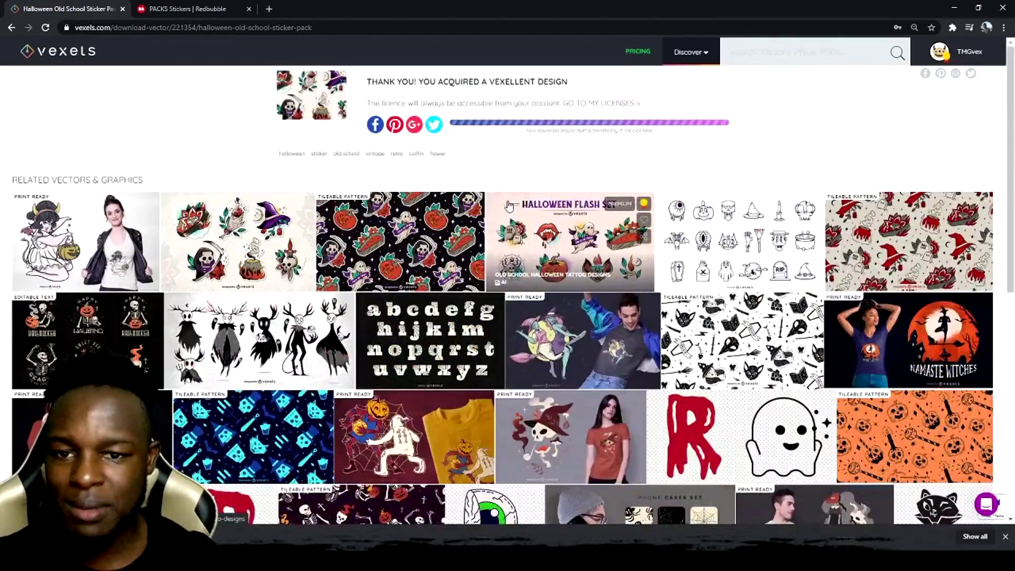
scroll(509, 205, down, 1)
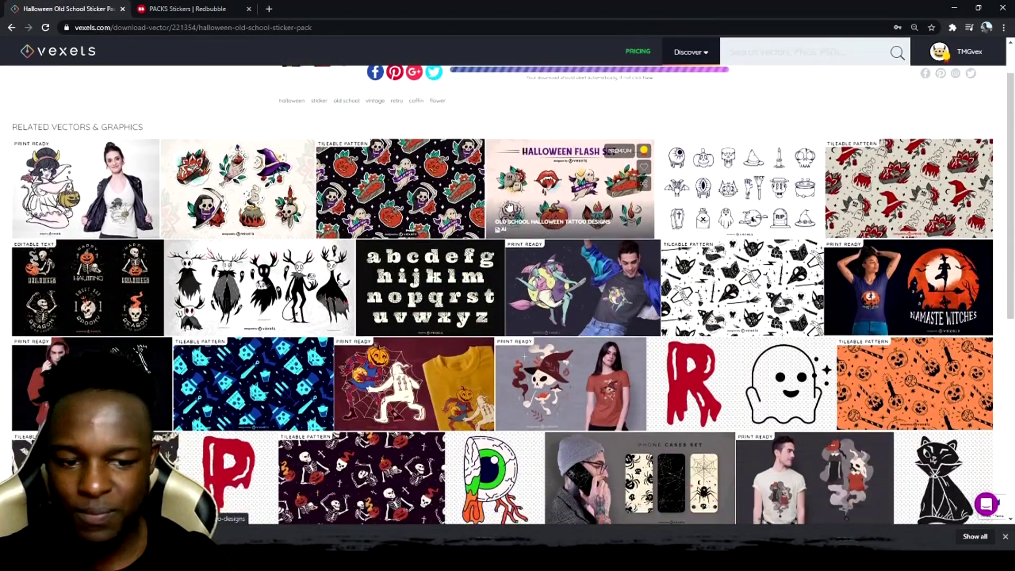
scroll(509, 205, down, 4)
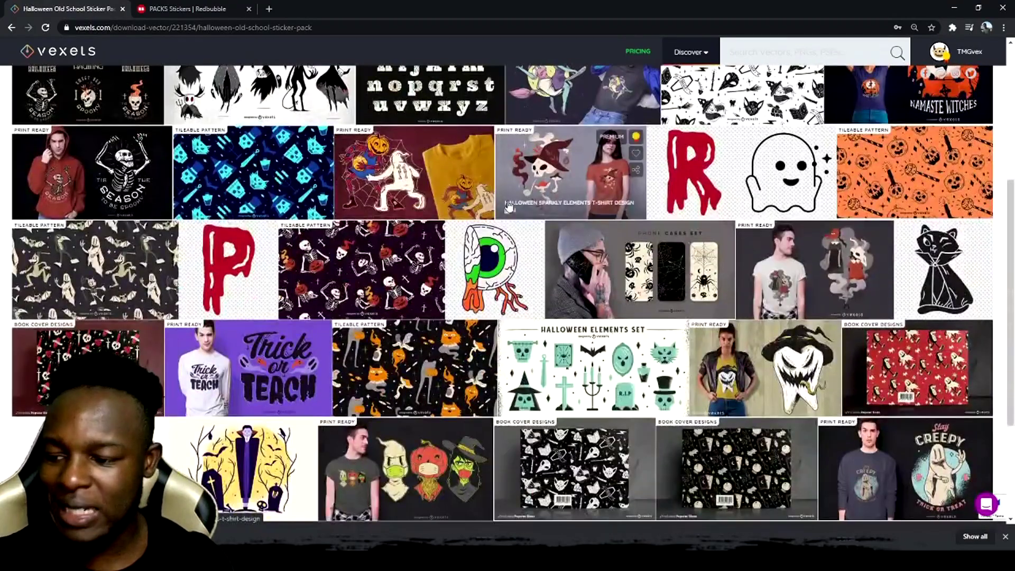
scroll(509, 207, down, 2)
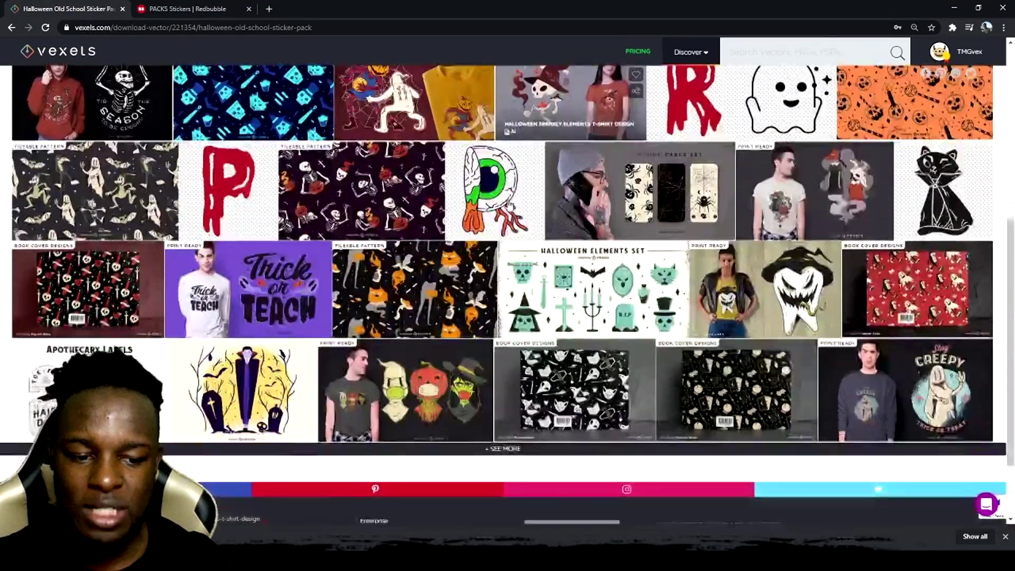
scroll(729, 52, up, 7)
Search Vexels for "pumkin" and download the Pumkin Face Cartoon 5 design as a 1024px PNG
click(740, 50)
text(pumkin)
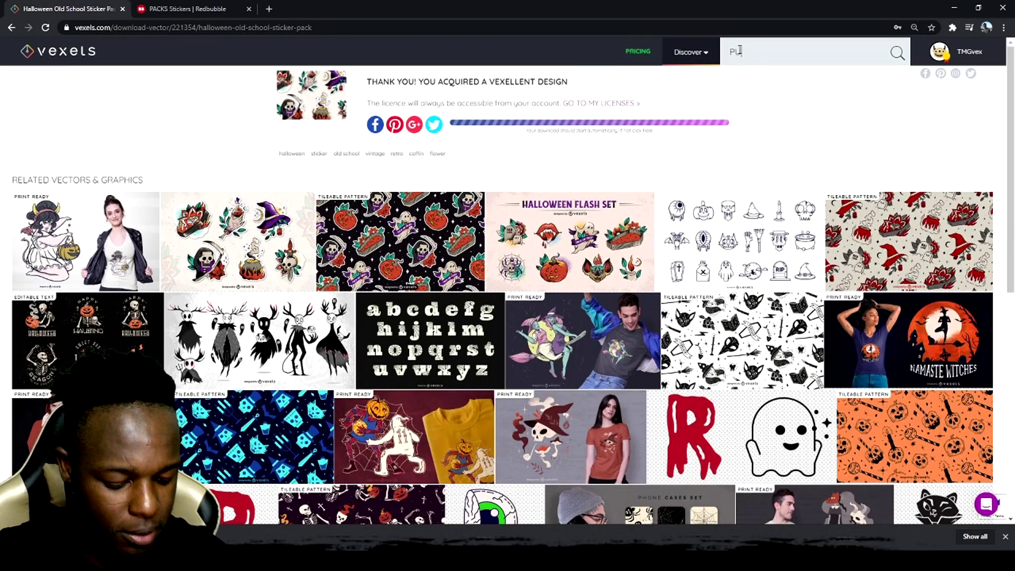
key(Return)
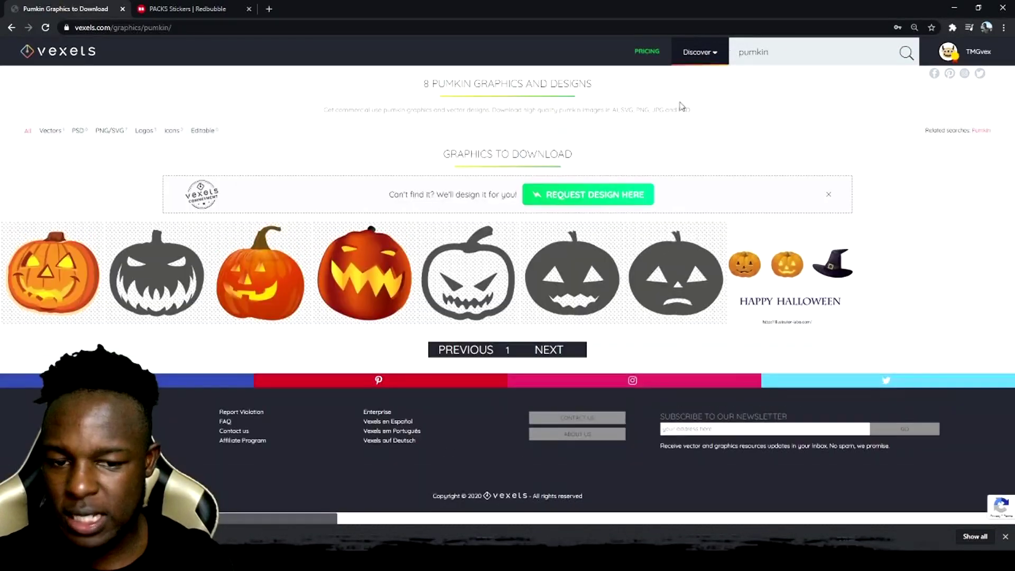
click(274, 291)
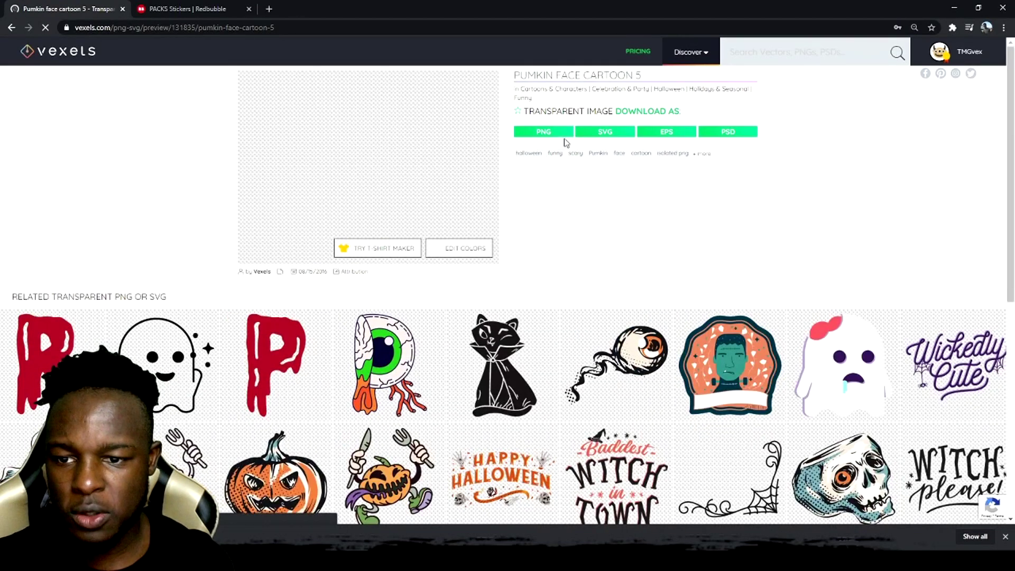
click(561, 135)
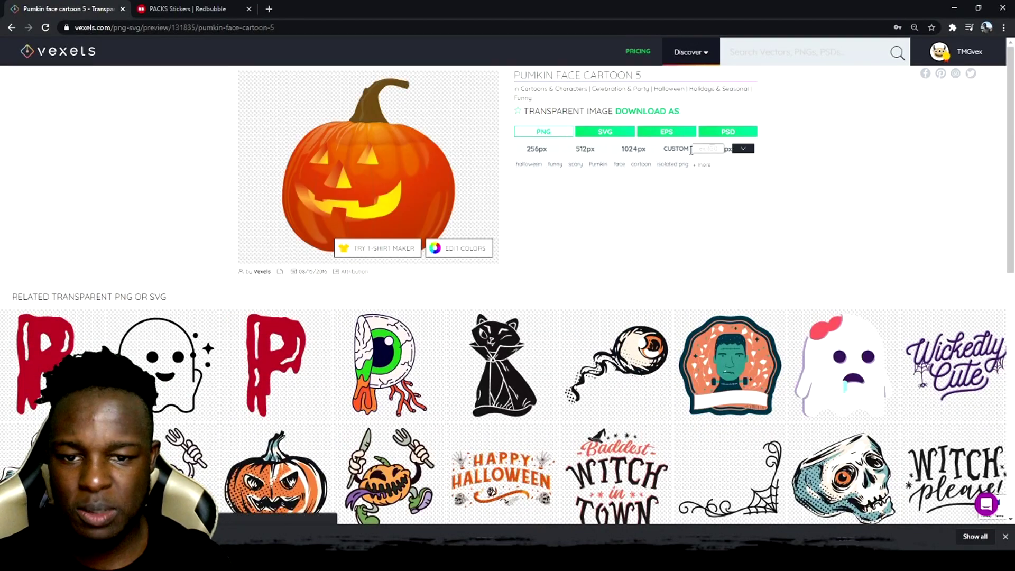
click(630, 150)
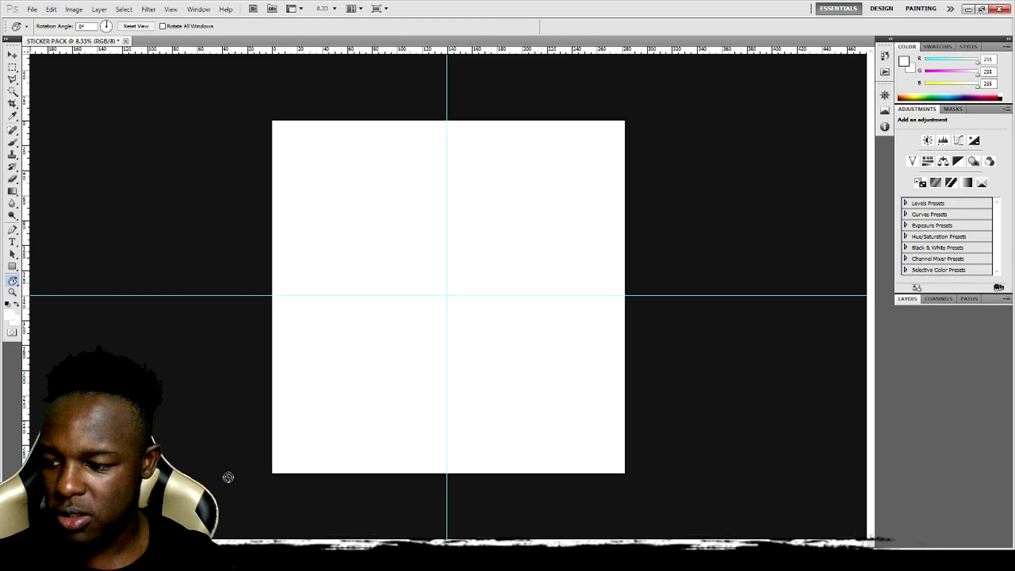
Back in Photoshop, place the downloaded pumpkin face cartoon in the canvas's lower-left quadrant, scaled to about 324%
drag(229, 478, 302, 356)
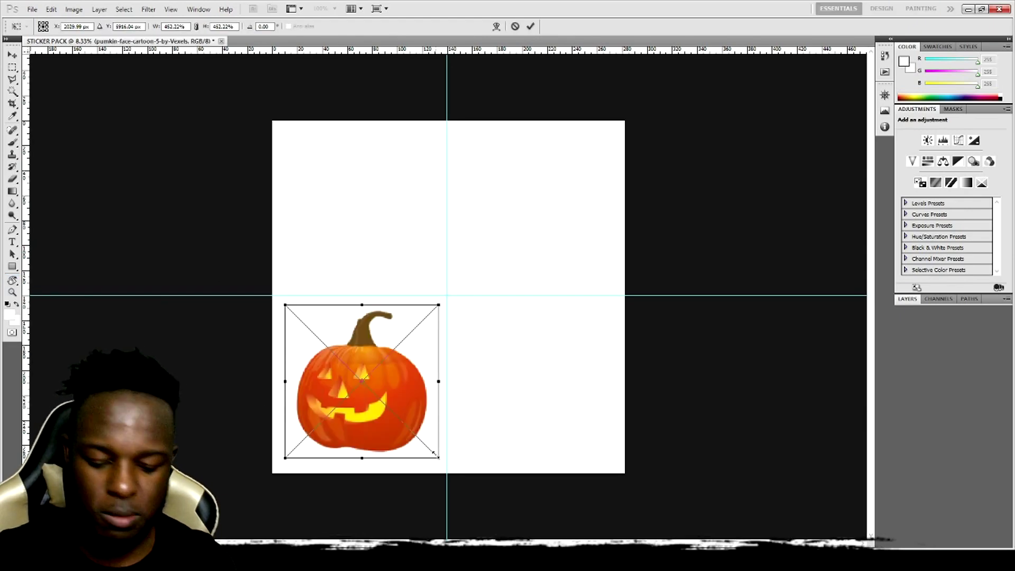
drag(426, 446, 386, 398)
key(shift+Right)
key(shift+Right)
key(shift+Right)
key(shift+Down)
key(shift+Down)
key(shift+Down)
key(shift+Down)
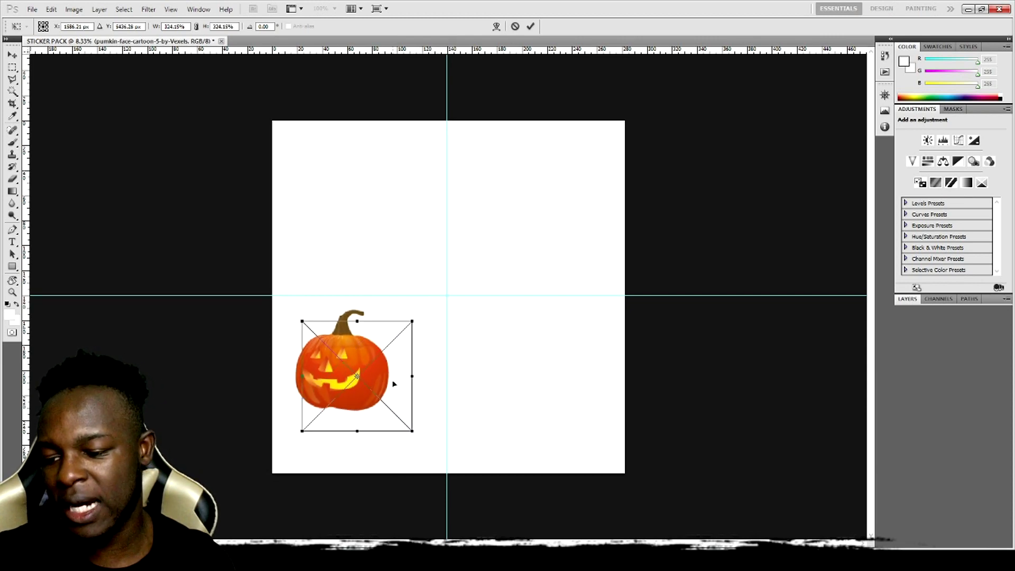
drag(394, 387, 395, 395)
key(v)
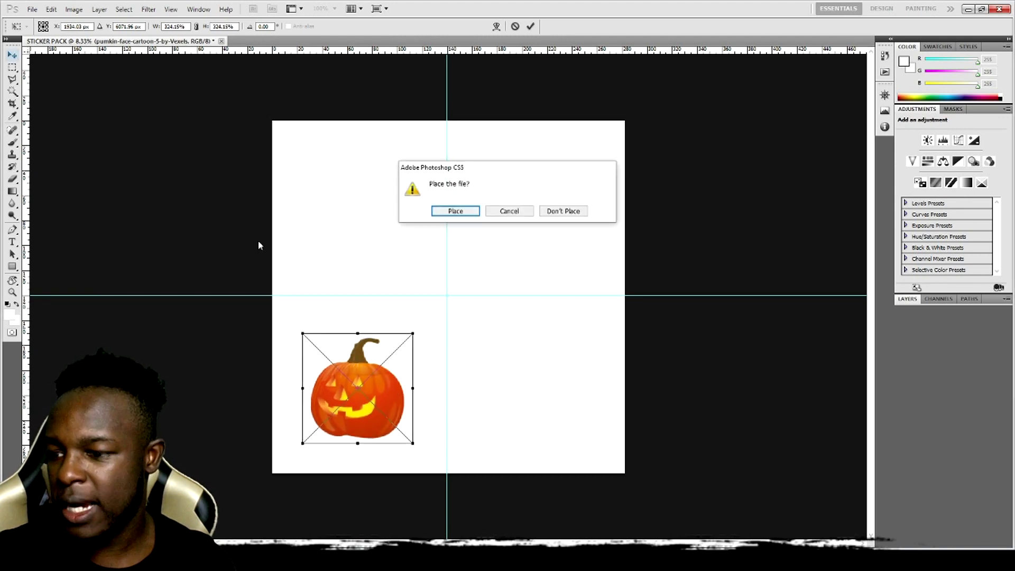
click(467, 213)
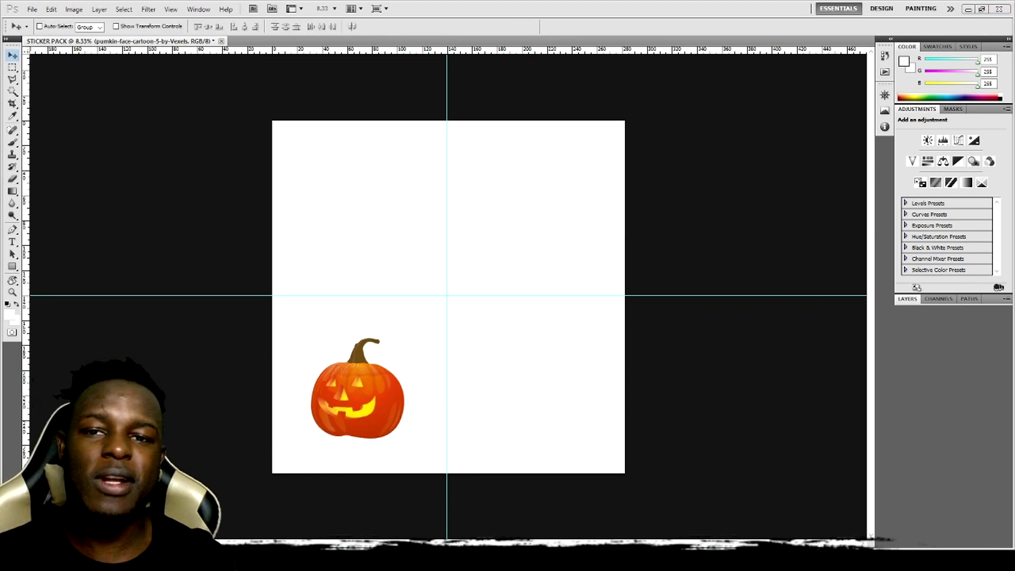
Place the Jackolantern image with the witch hat in the canvas's upper-left quadrant, scaled to about 577%
drag(690, 261, 372, 195)
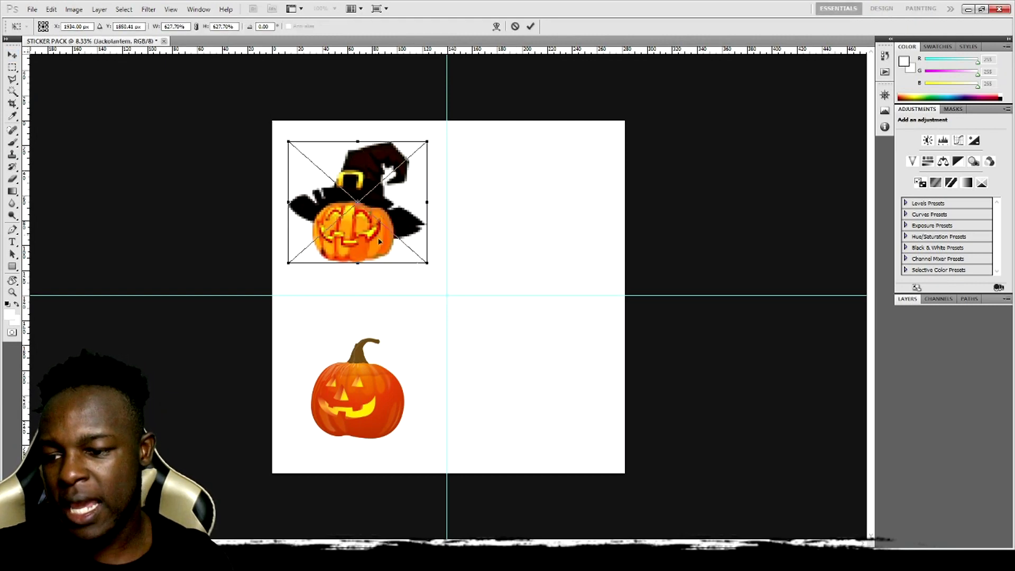
drag(427, 262, 415, 256)
drag(360, 212, 360, 196)
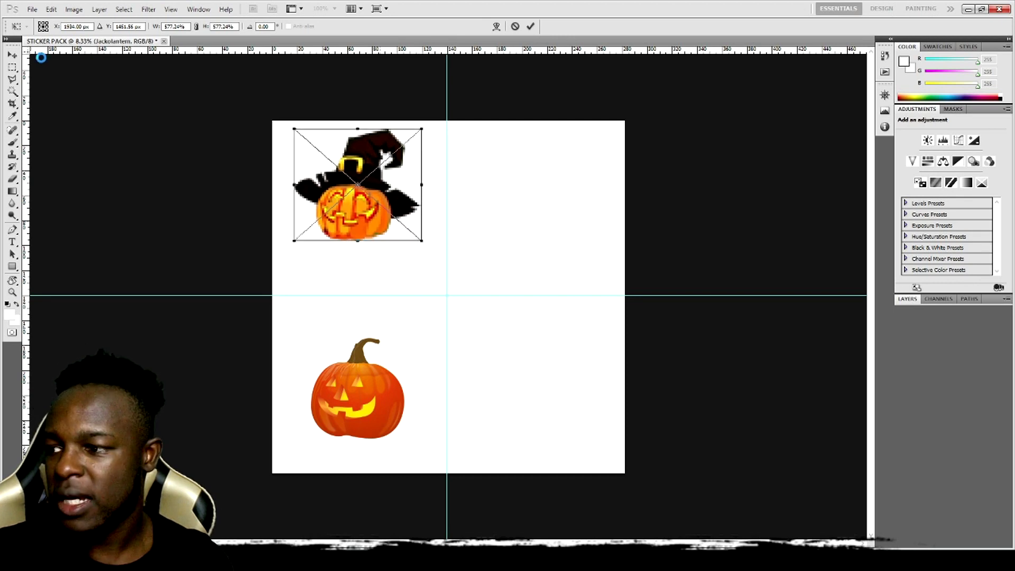
click(12, 56)
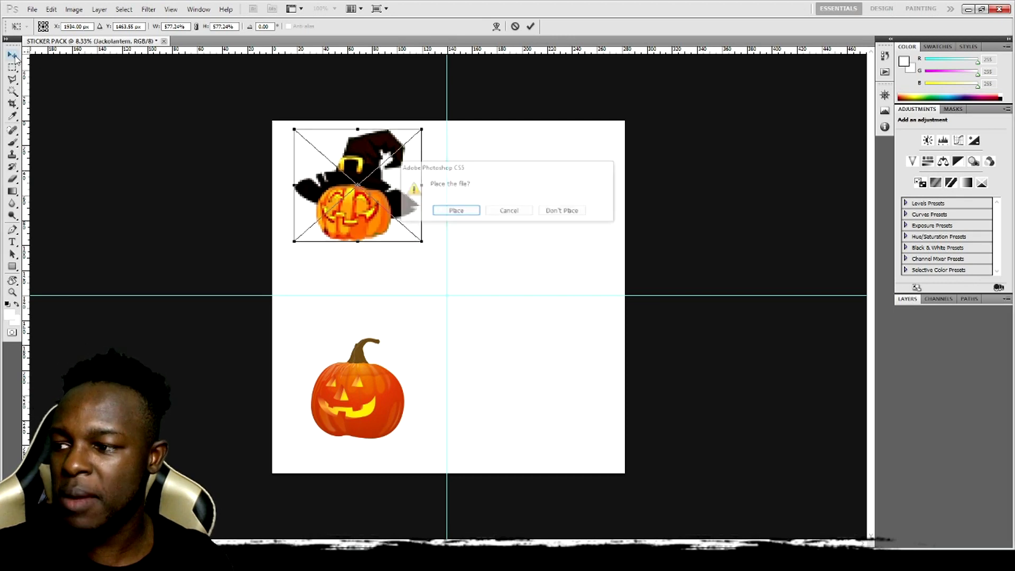
click(456, 212)
Place the pumpkin-07 image in the canvas's upper-right quadrant, scaled to about 1857%
drag(1014, 202, 553, 205)
click(486, 216)
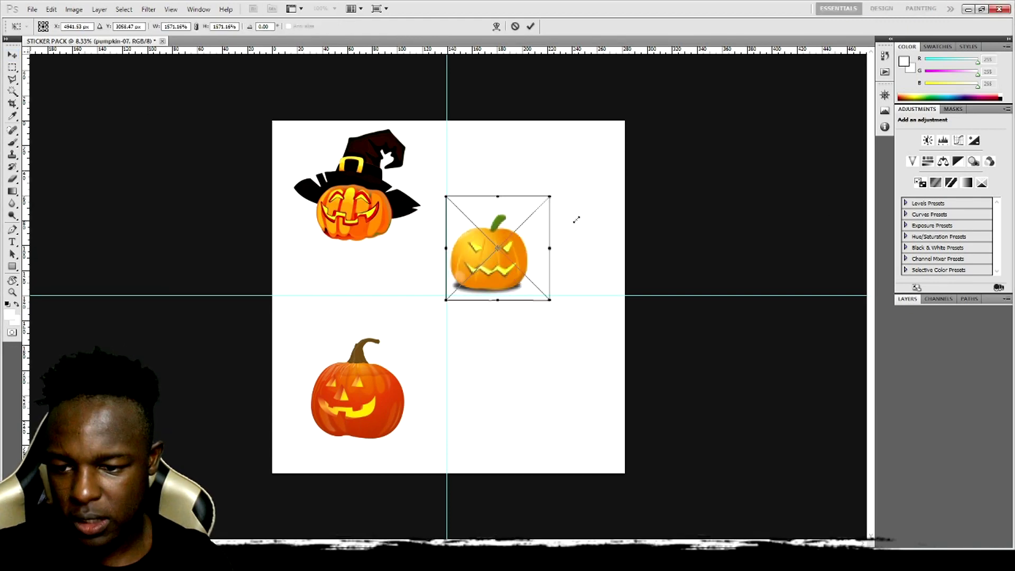
drag(547, 253, 592, 218)
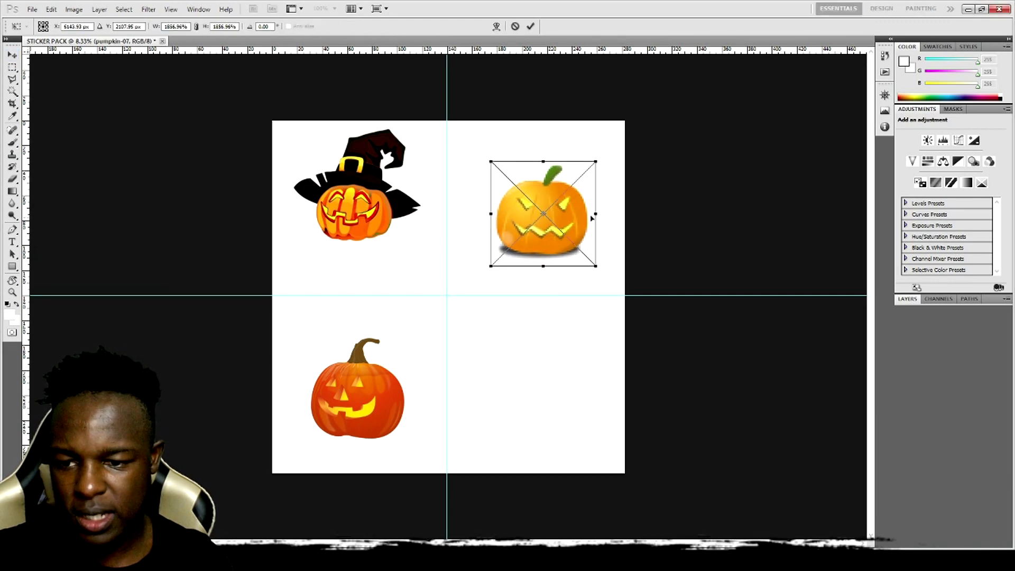
key(Return)
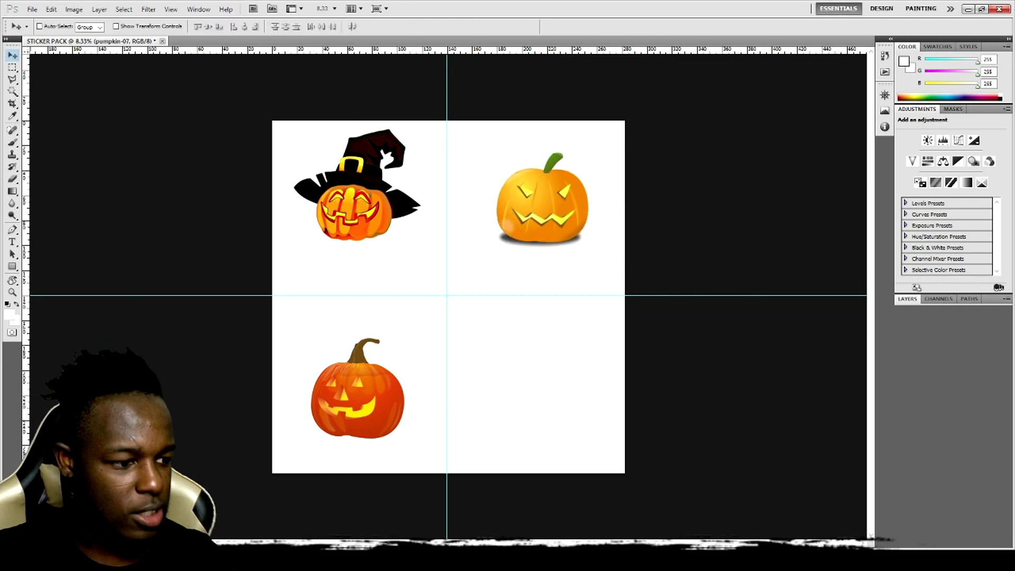
Place the jackolantern_simanek image in the canvas's lower-right quadrant
drag(1014, 381, 558, 389)
click(466, 212)
key(Return)
mouse_move(534, 412)
mouse_down()
mouse_move(547, 431)
mouse_move(537, 425)
mouse_up()
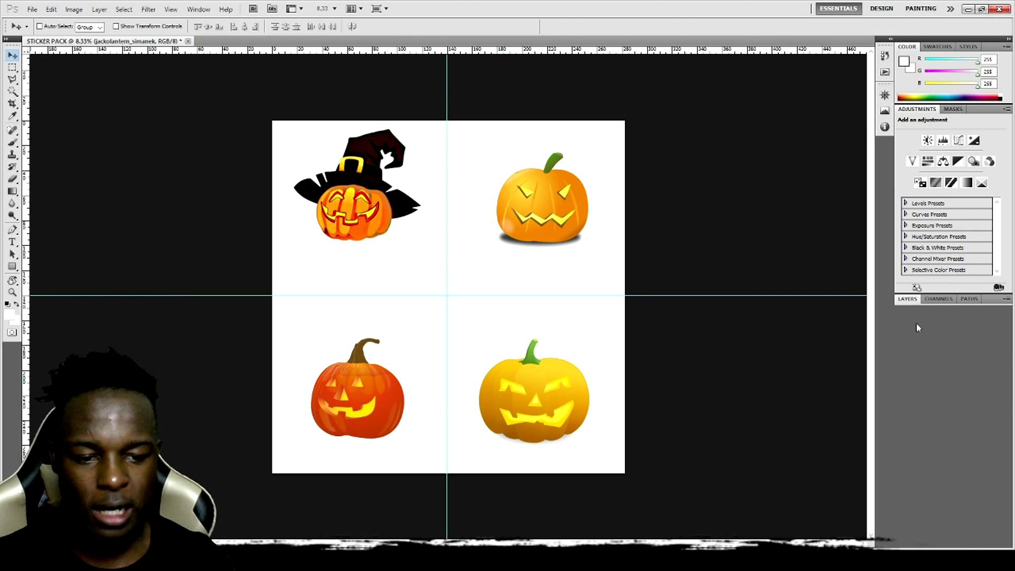
Move each of the four pumpkin layers outward, closer to its own corner of the canvas
click(908, 299)
click(954, 365)
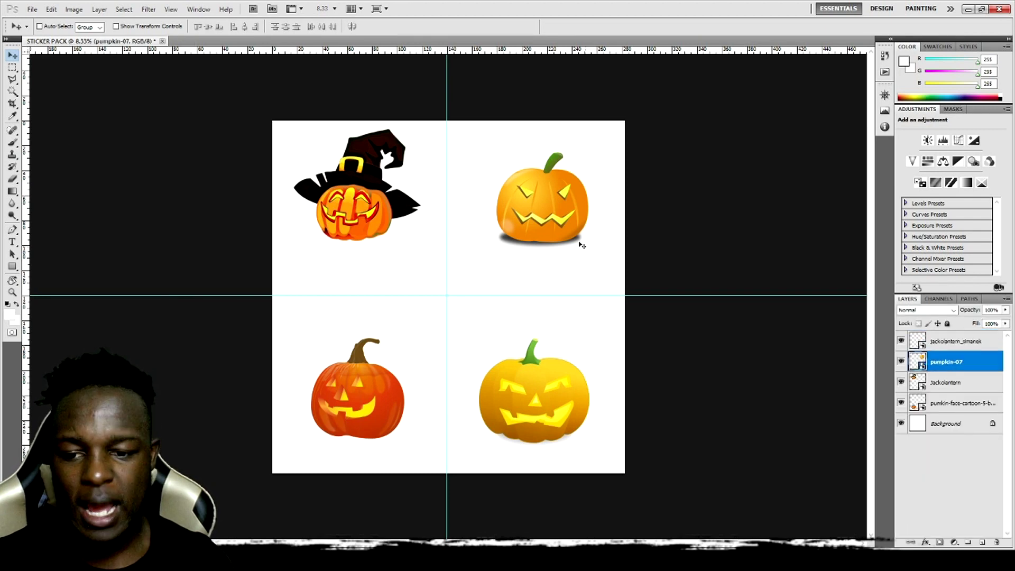
mouse_move(556, 206)
mouse_down()
mouse_move(581, 190)
mouse_move(571, 184)
mouse_move(570, 193)
mouse_up()
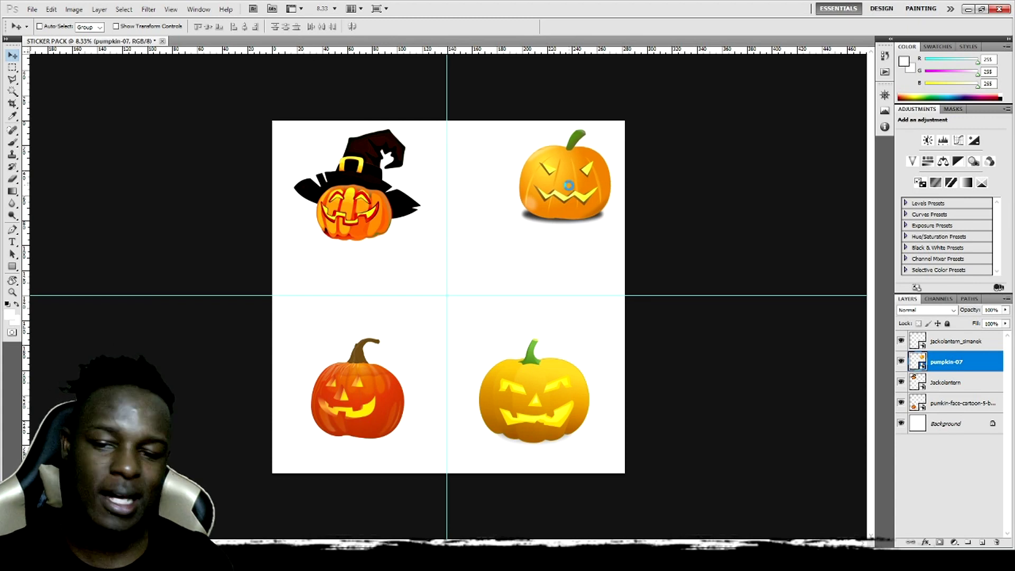
click(962, 383)
drag(358, 195, 339, 191)
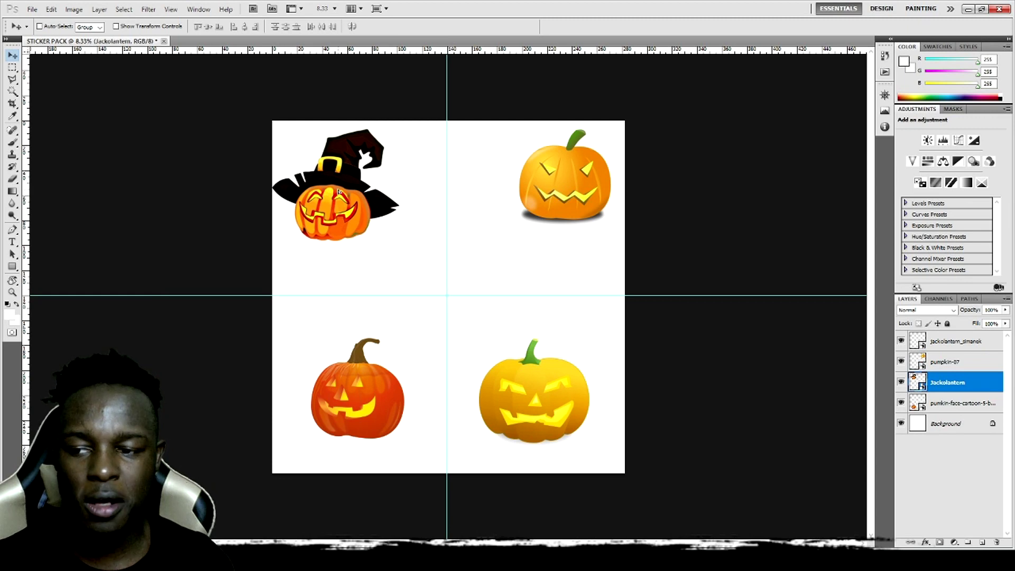
click(957, 404)
drag(330, 437, 307, 462)
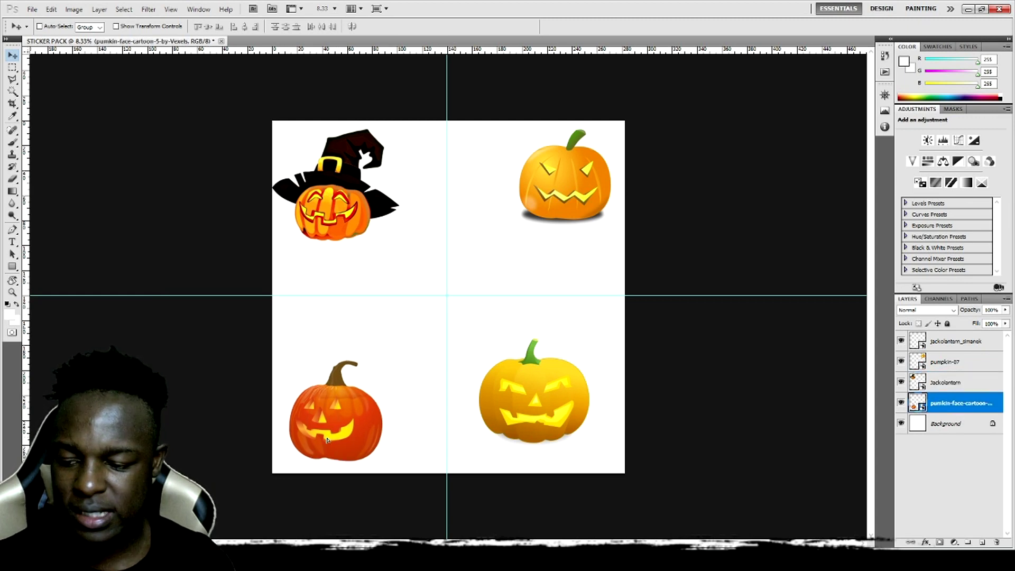
drag(535, 402, 566, 420)
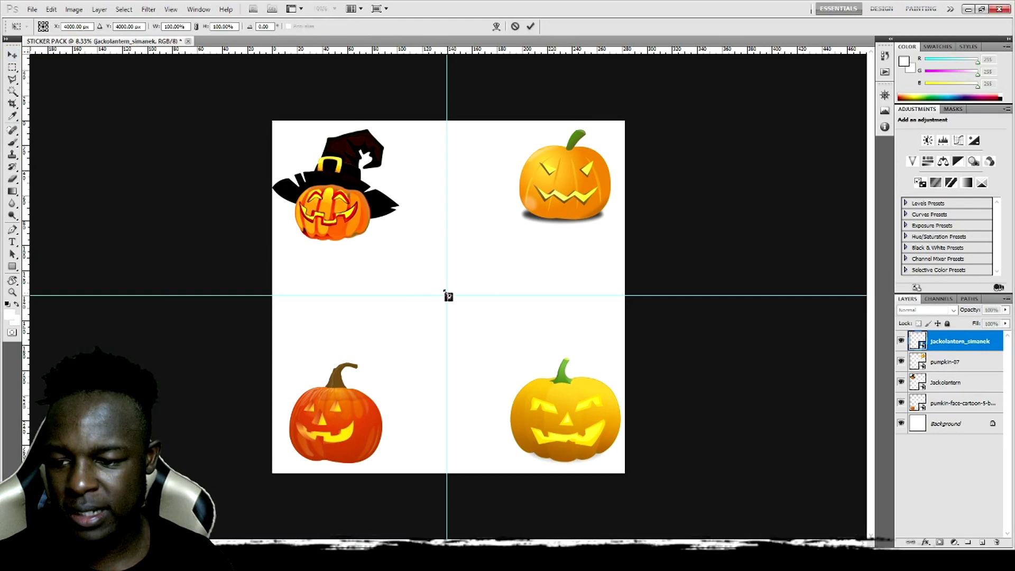
Place the pumpkin-06 image at the canvas centre, scaled to about 1665%, and hide the white Background layer
drag(475, 305, 482, 311)
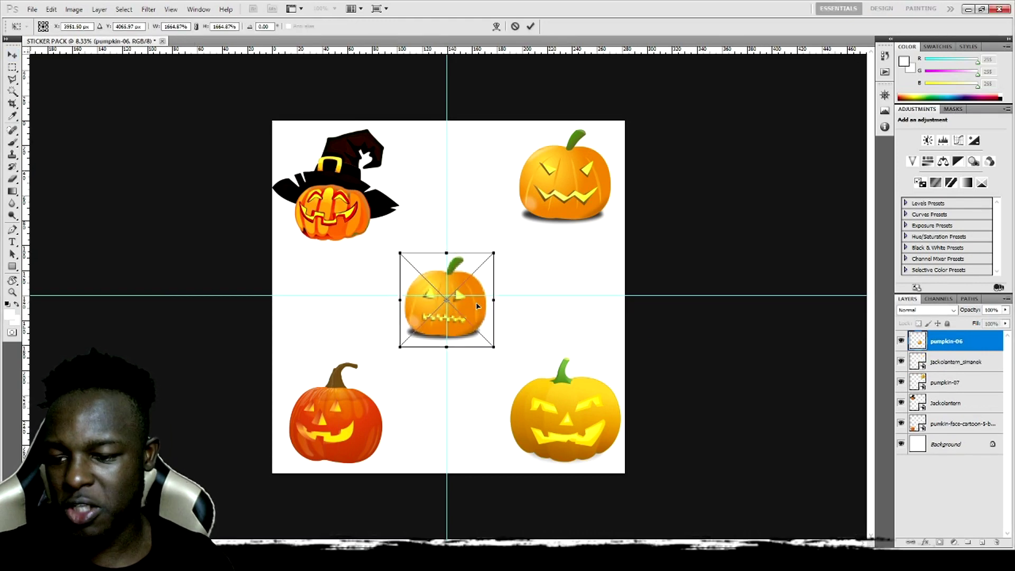
click(12, 54)
key(Return)
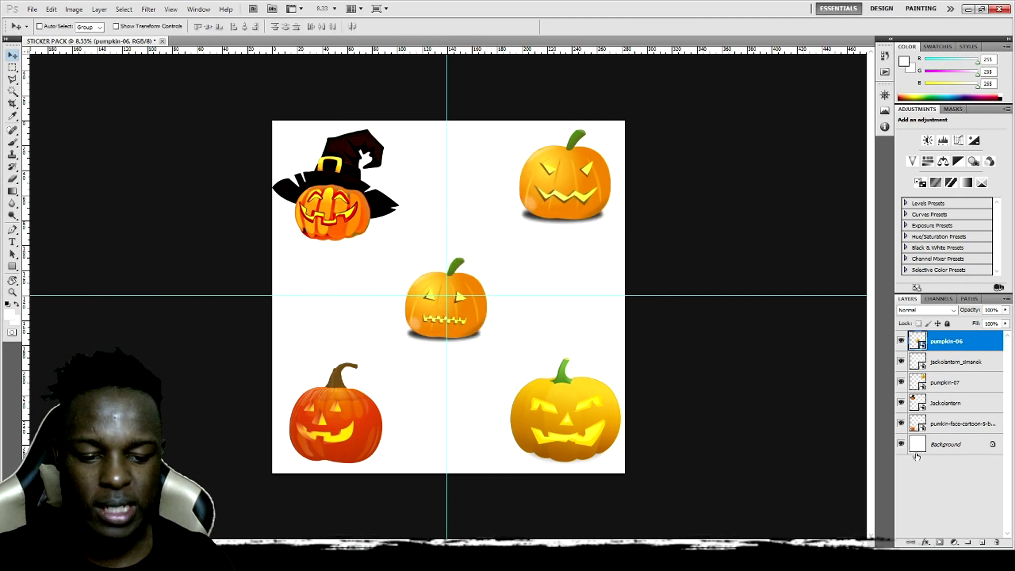
click(901, 444)
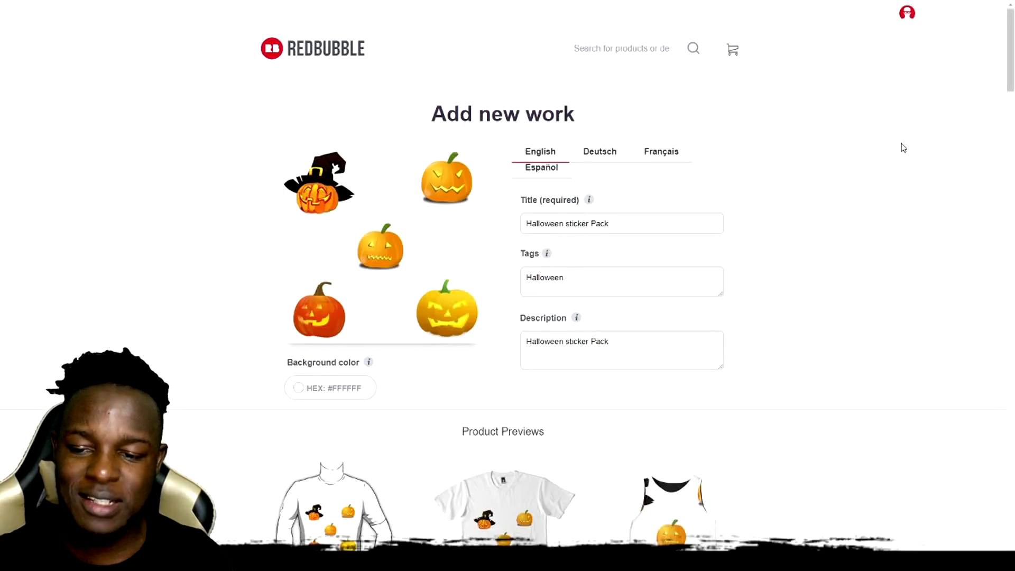
Review how the uploaded Halloween sticker pack looks across the product previews on Redbubble's Add new work page
scroll(903, 148, down, 8)
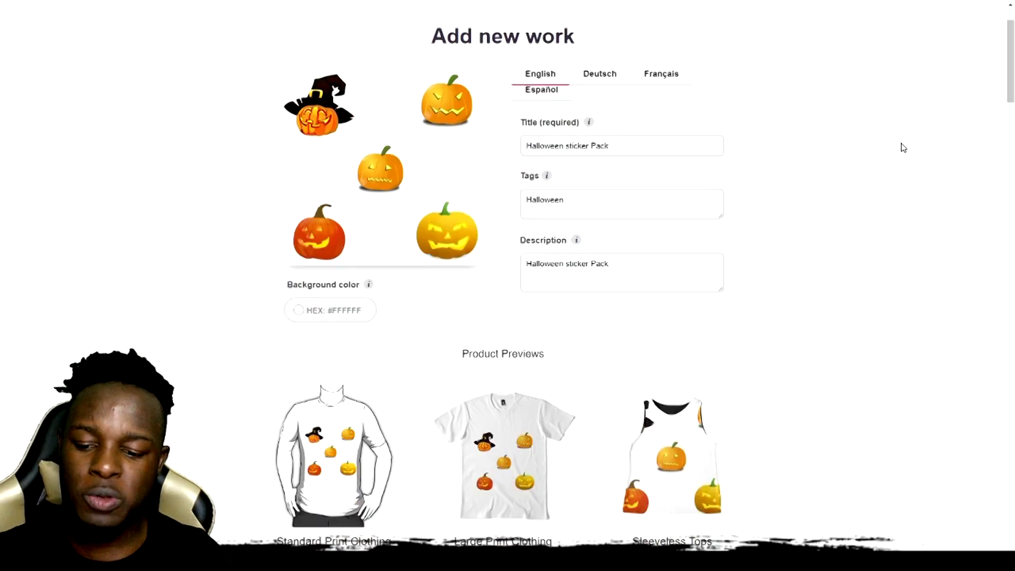
scroll(903, 147, down, 5)
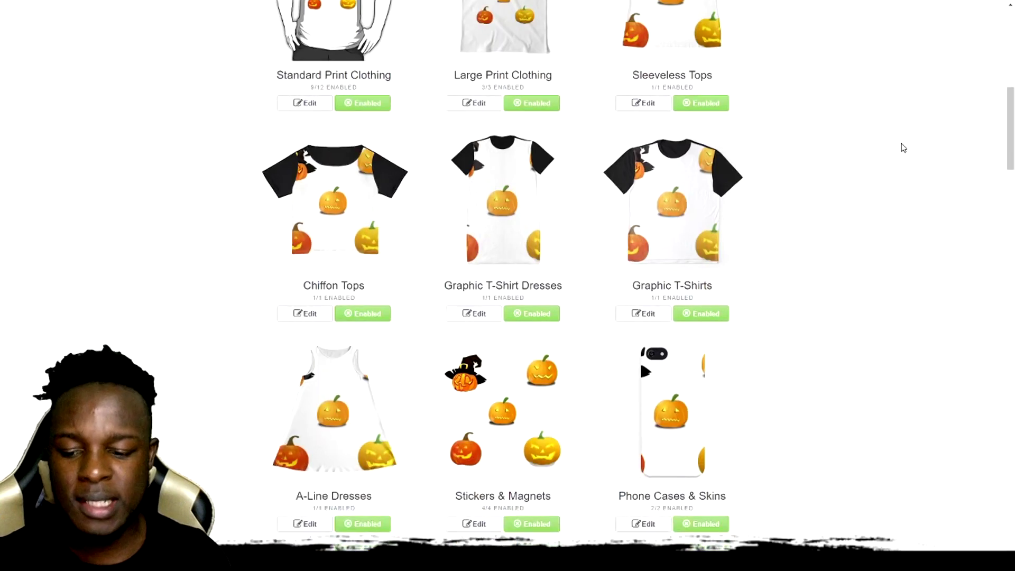
scroll(904, 148, down, 2)
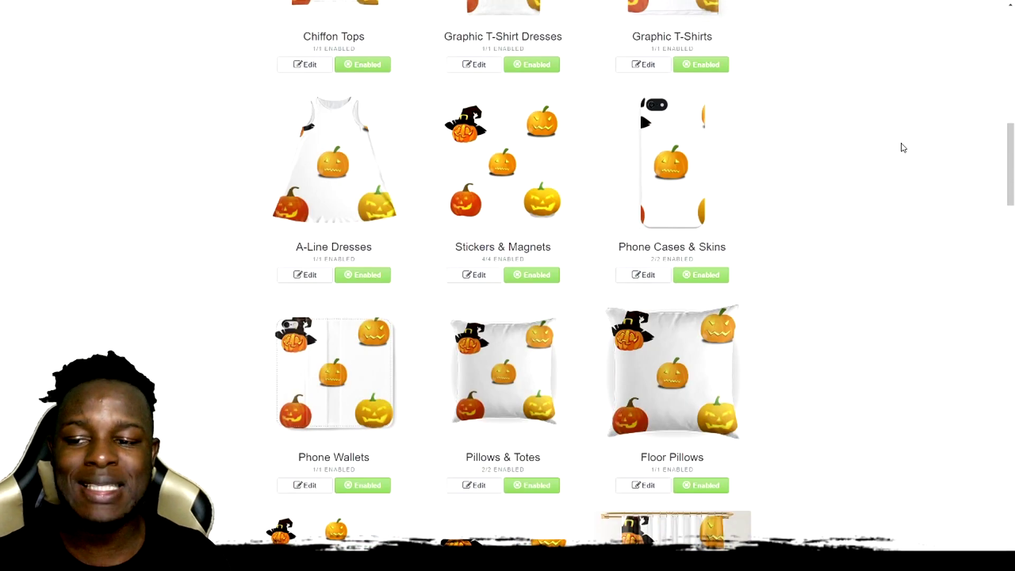
scroll(903, 148, up, 7)
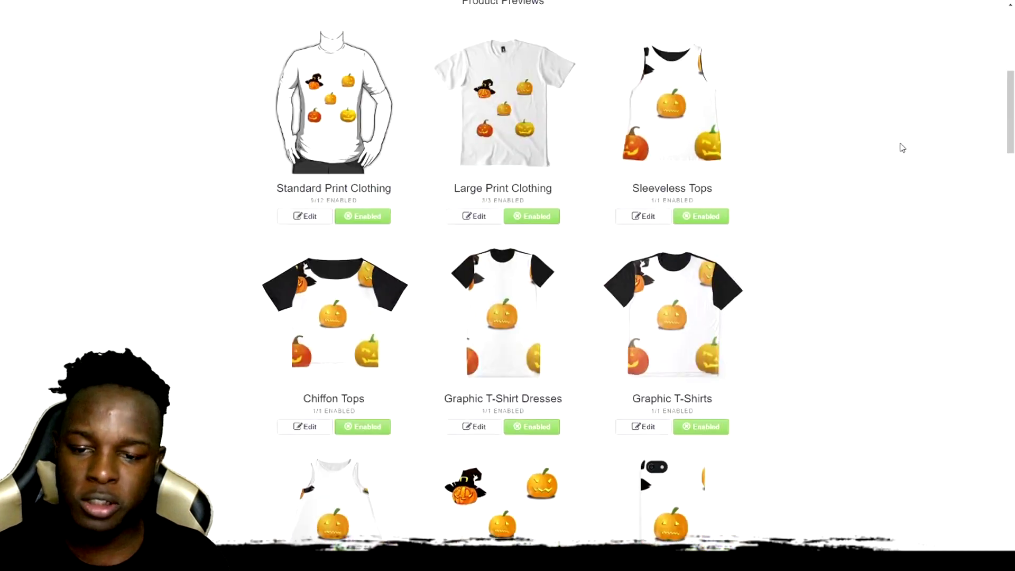
scroll(902, 148, up, 5)
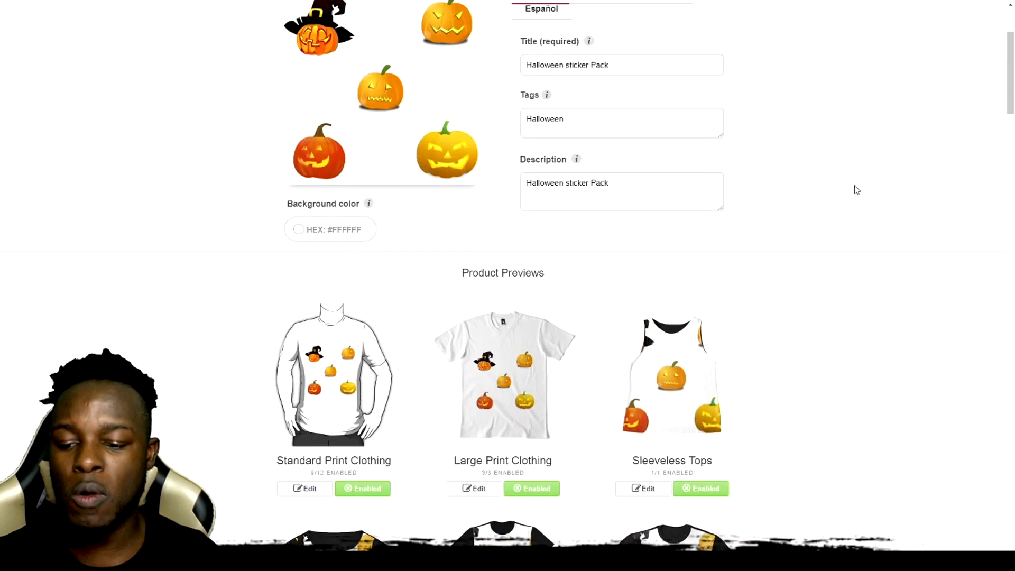
scroll(857, 191, down, 3)
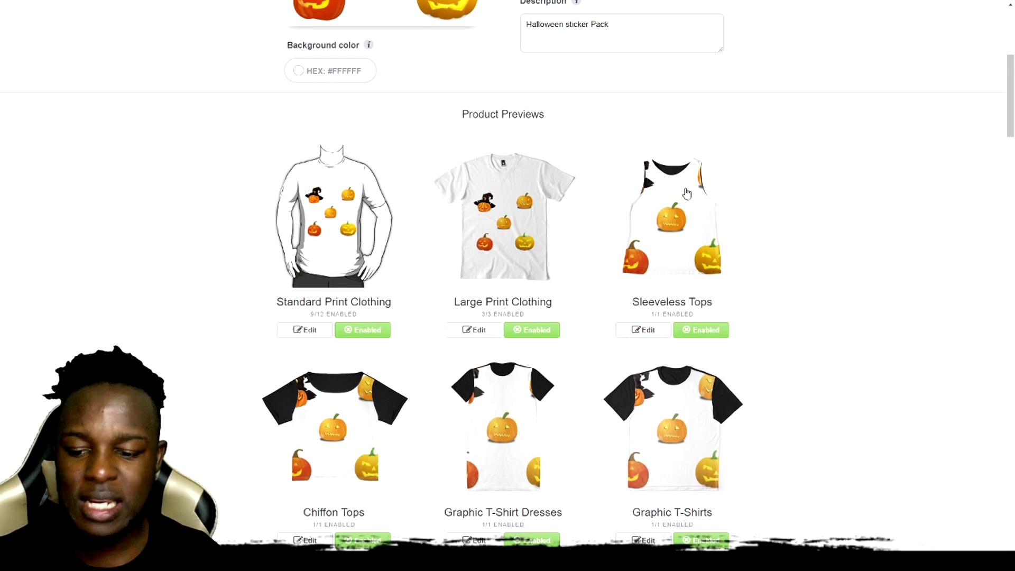
scroll(696, 201, down, 2)
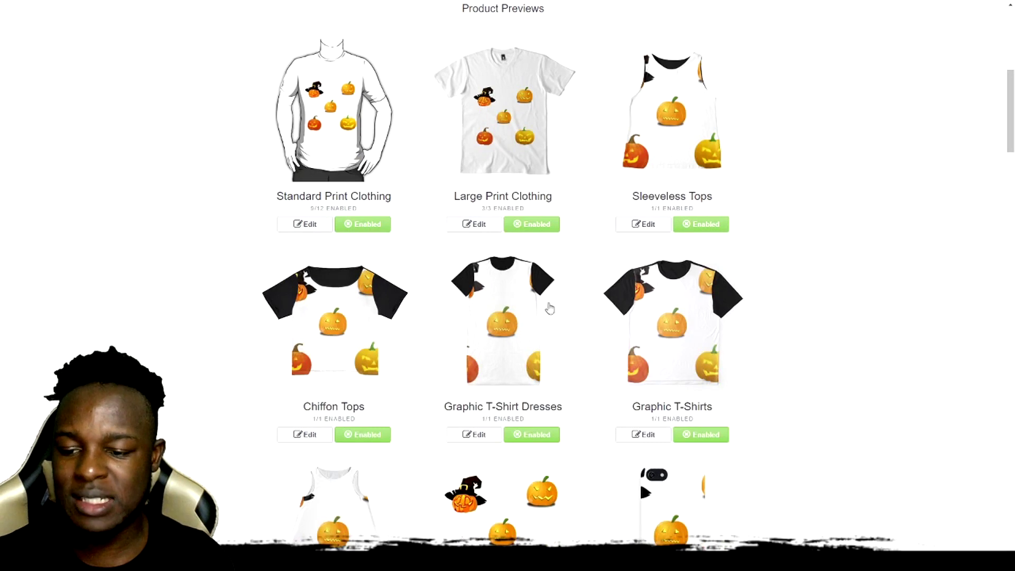
Apply a staggered repeat of the pumpkin design at 12% size to the Sleeveless Tops product
click(658, 229)
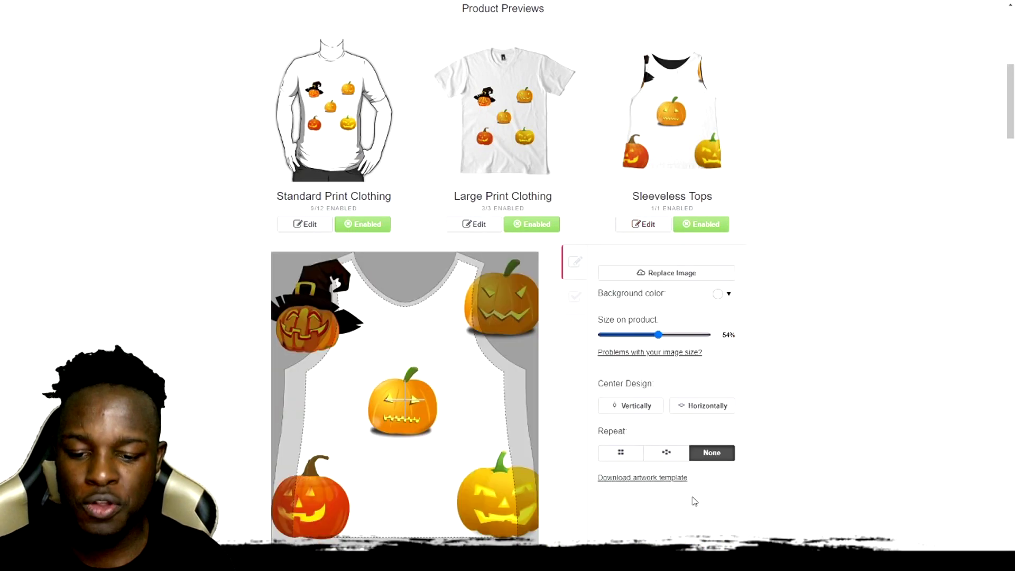
click(671, 455)
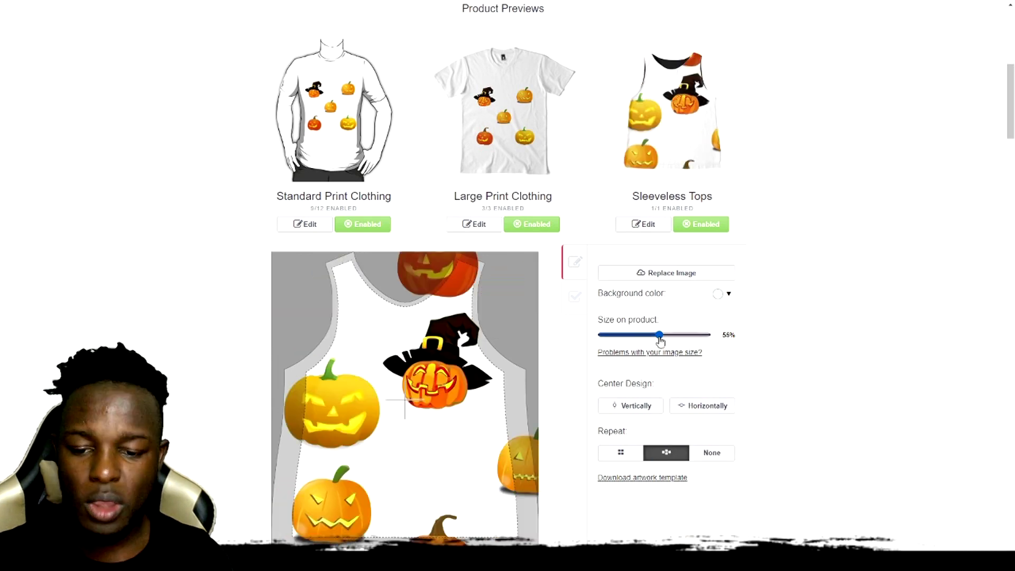
drag(622, 333, 615, 335)
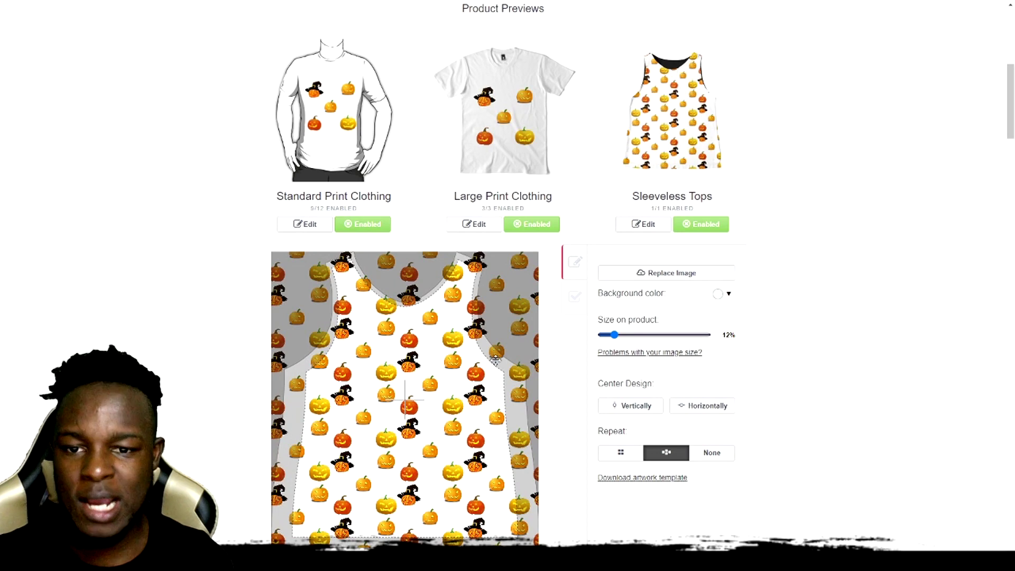
scroll(775, 372, down, 3)
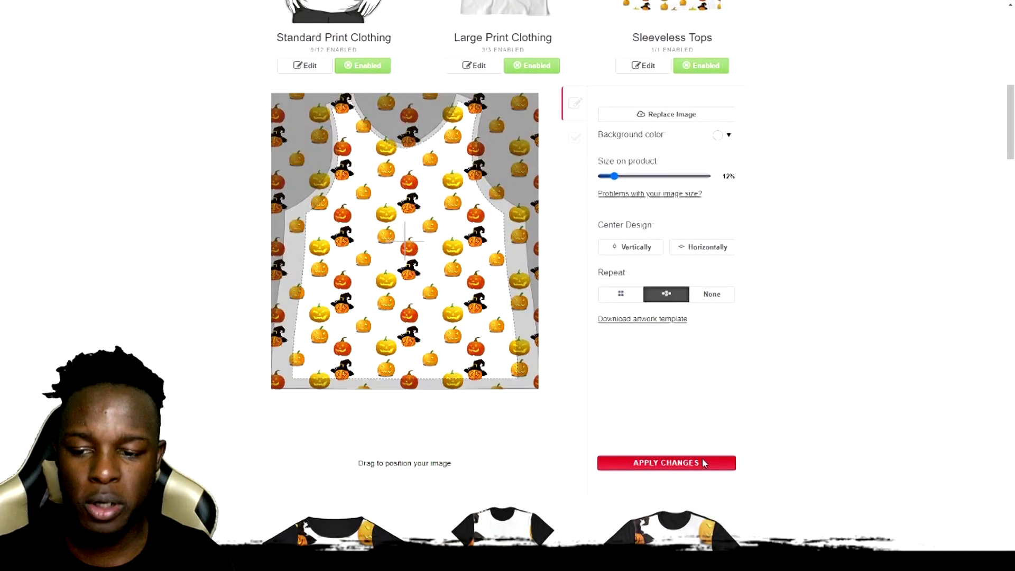
click(707, 464)
scroll(782, 381, up, 5)
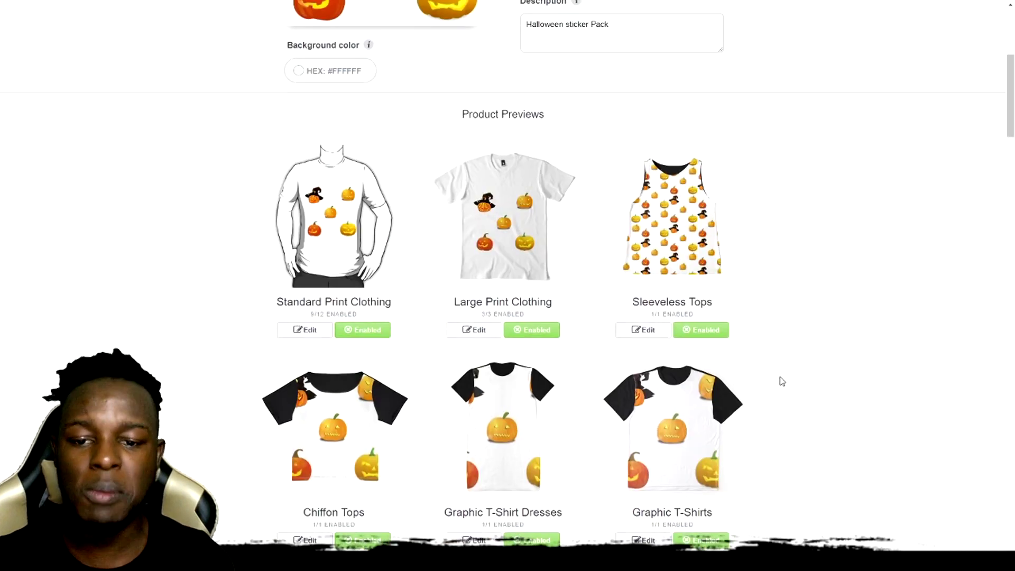
Apply a staggered repeat of the pumpkin design at 5% size to the Phone Cases & Skins product
scroll(782, 380, down, 4)
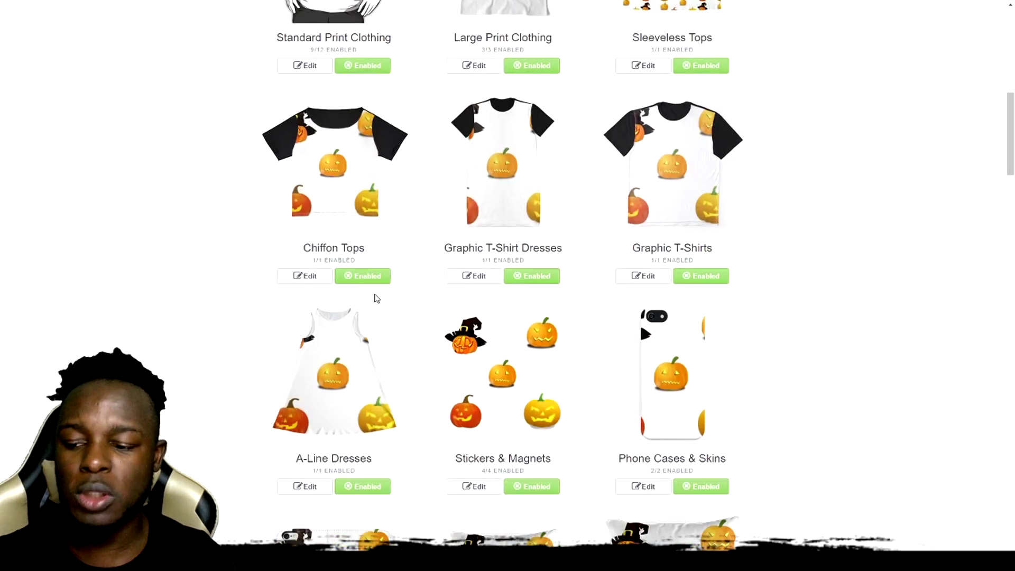
scroll(613, 377, down, 2)
click(644, 381)
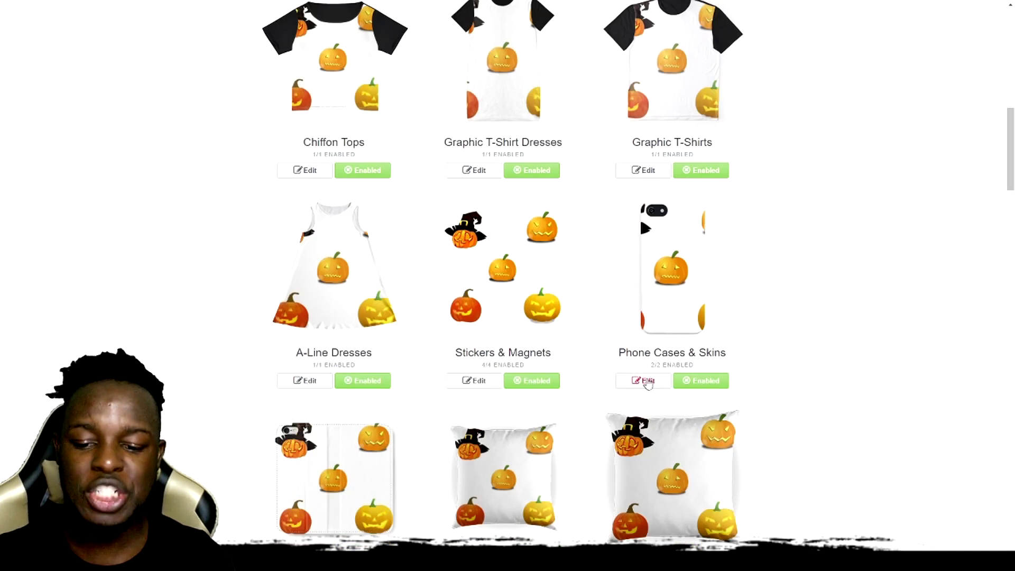
scroll(654, 394, down, 2)
scroll(654, 393, down, 1)
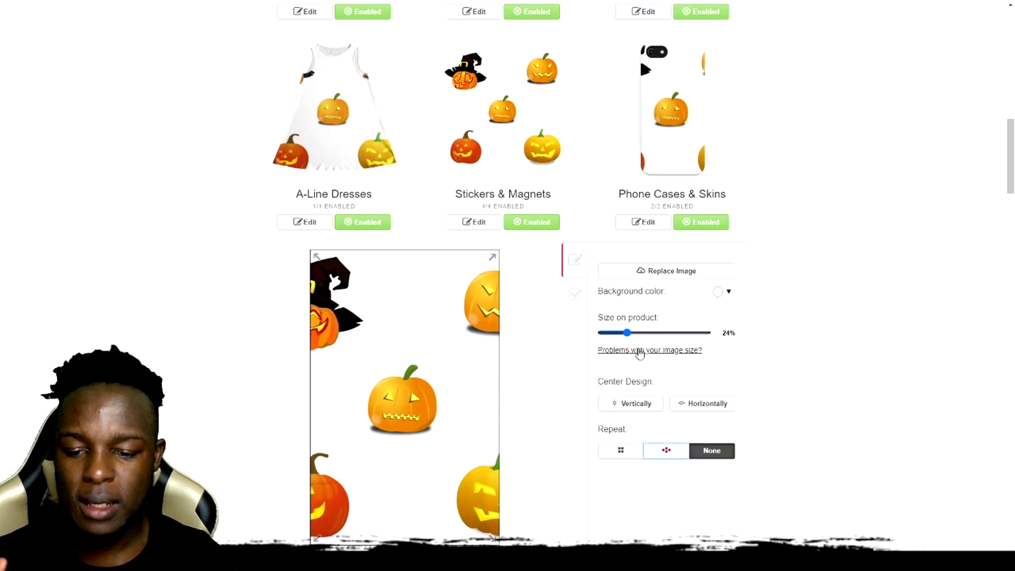
drag(623, 339, 607, 337)
scroll(640, 330, down, 3)
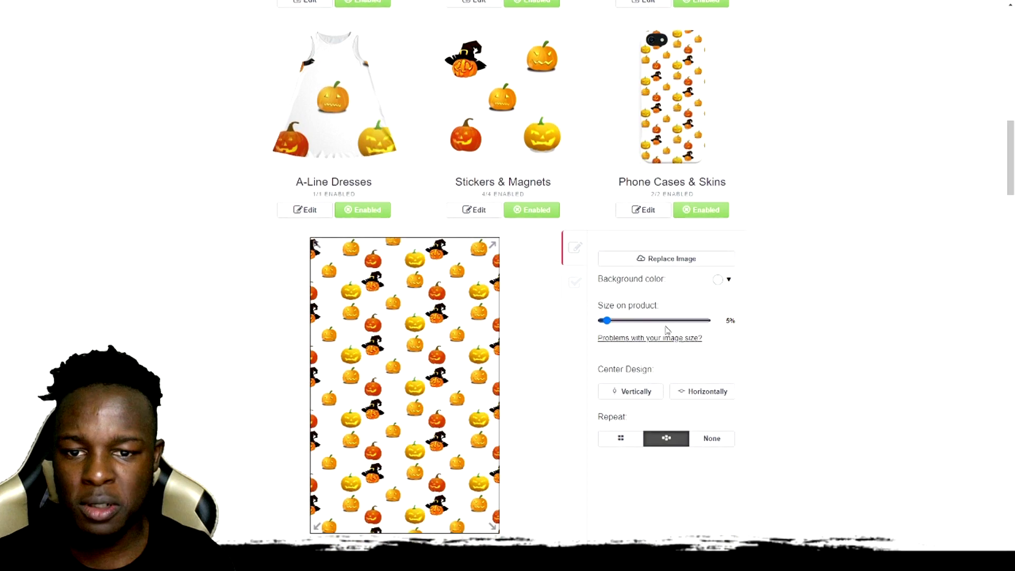
click(701, 454)
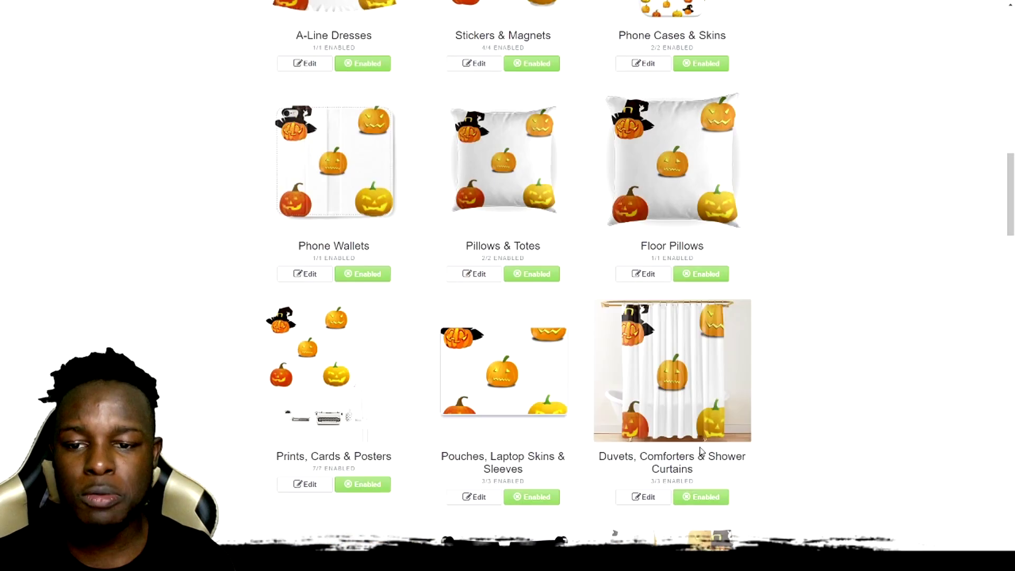
scroll(591, 310, up, 3)
scroll(590, 307, up, 1)
Apply a staggered repeat of the pumpkin design at 7% size to the Leggings product
scroll(590, 306, down, 7)
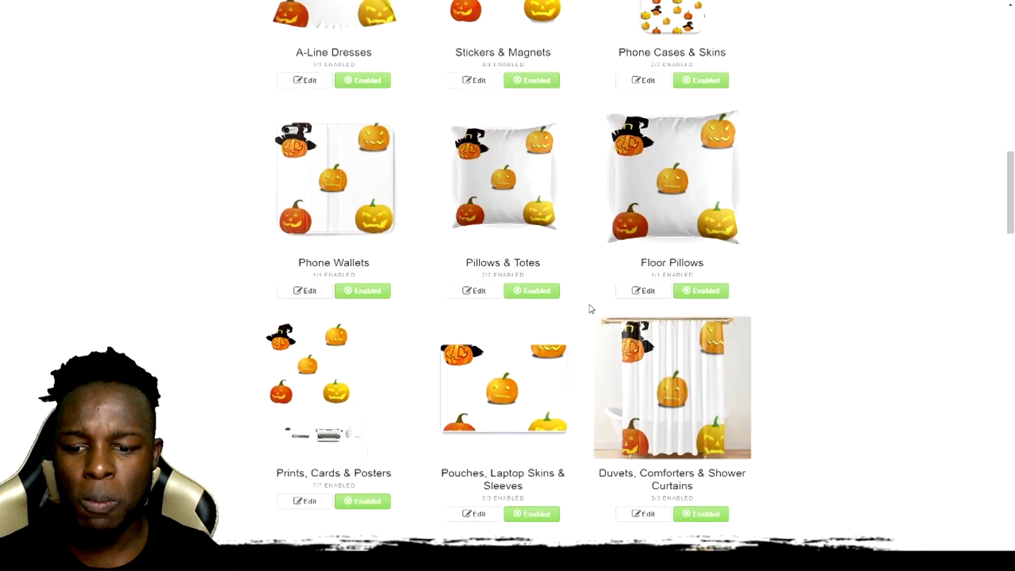
scroll(686, 405, down, 3)
click(690, 341)
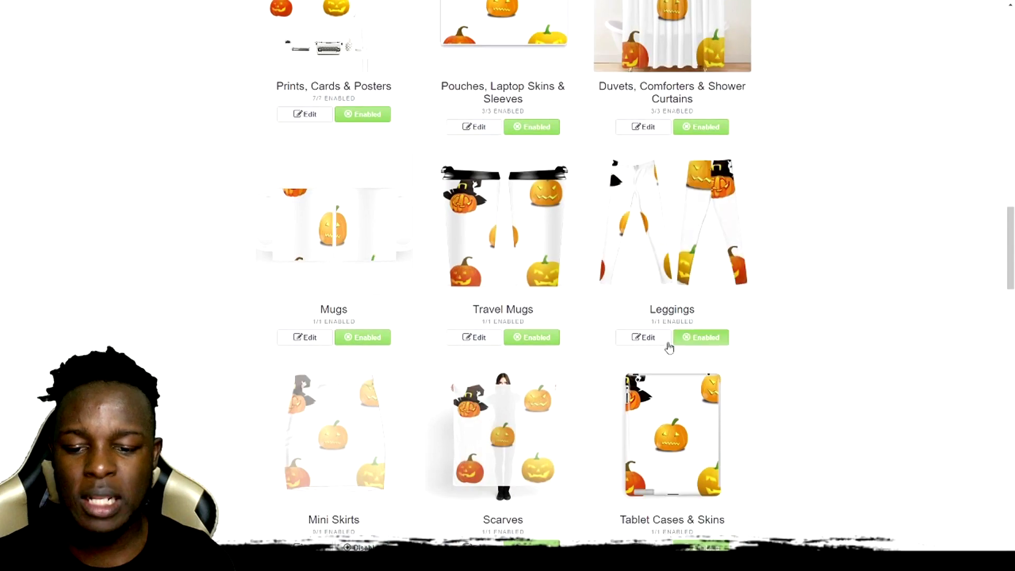
click(656, 341)
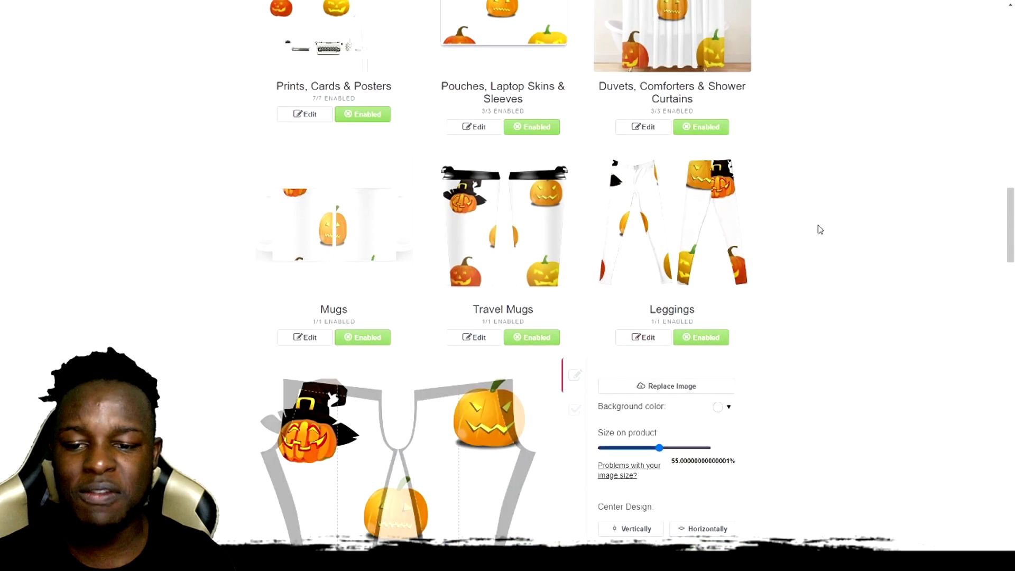
scroll(706, 390, down, 3)
click(676, 419)
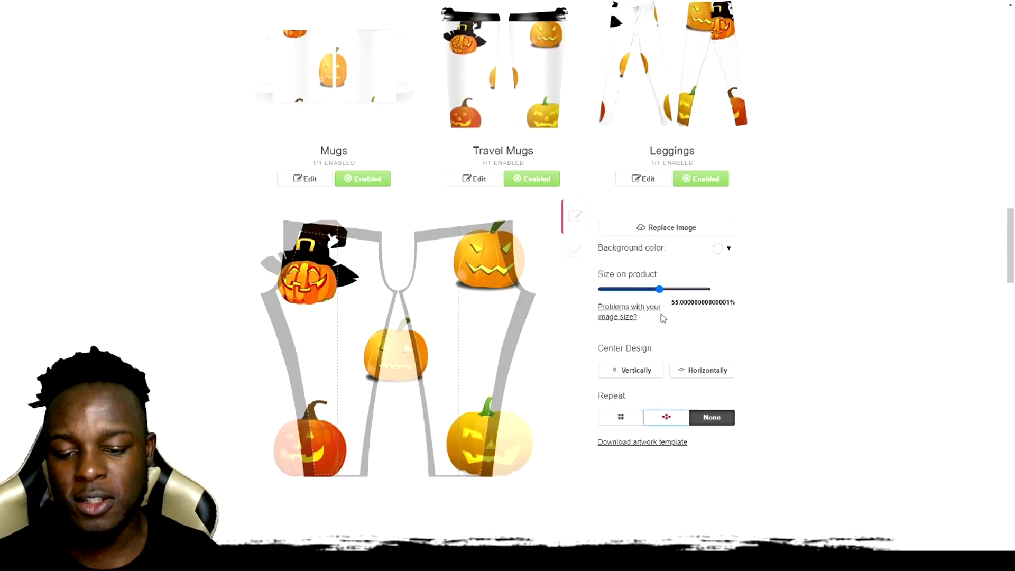
drag(639, 294, 609, 292)
scroll(687, 345, down, 2)
scroll(679, 387, down, 2)
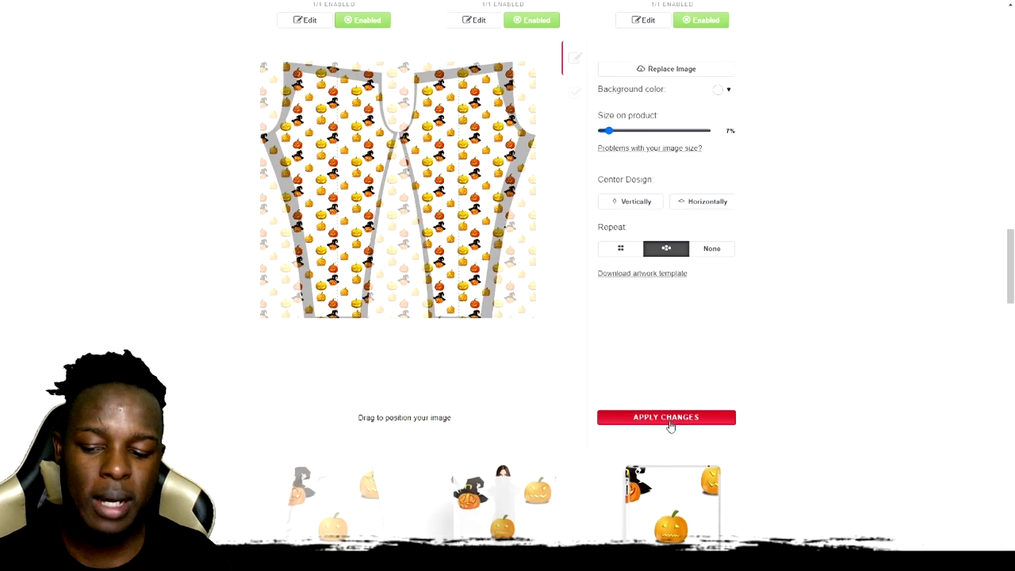
click(669, 422)
Open the Stickers & Magnets product for editing and show its availability and markup settings
scroll(667, 417, down, 5)
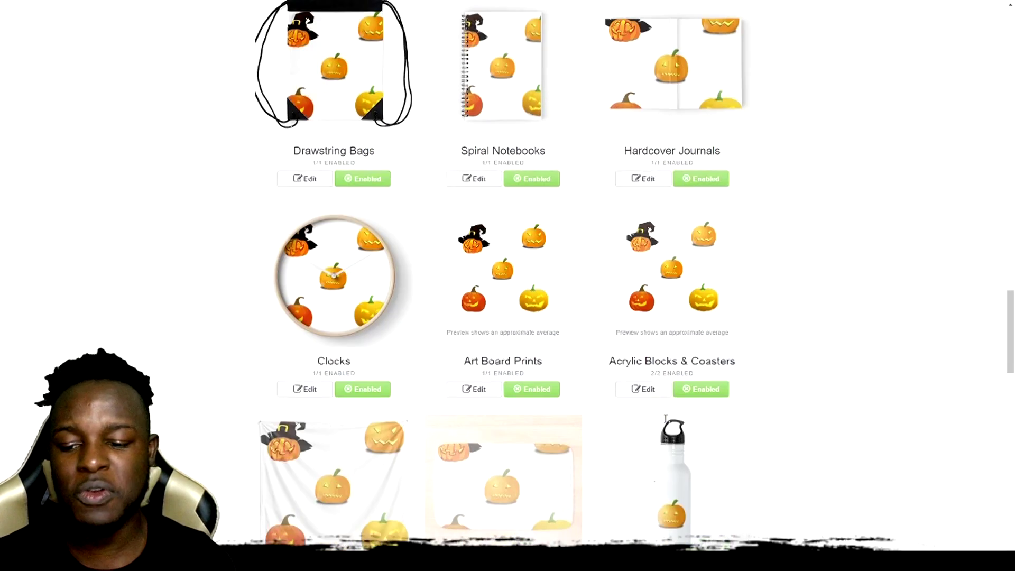
scroll(595, 321, up, 20)
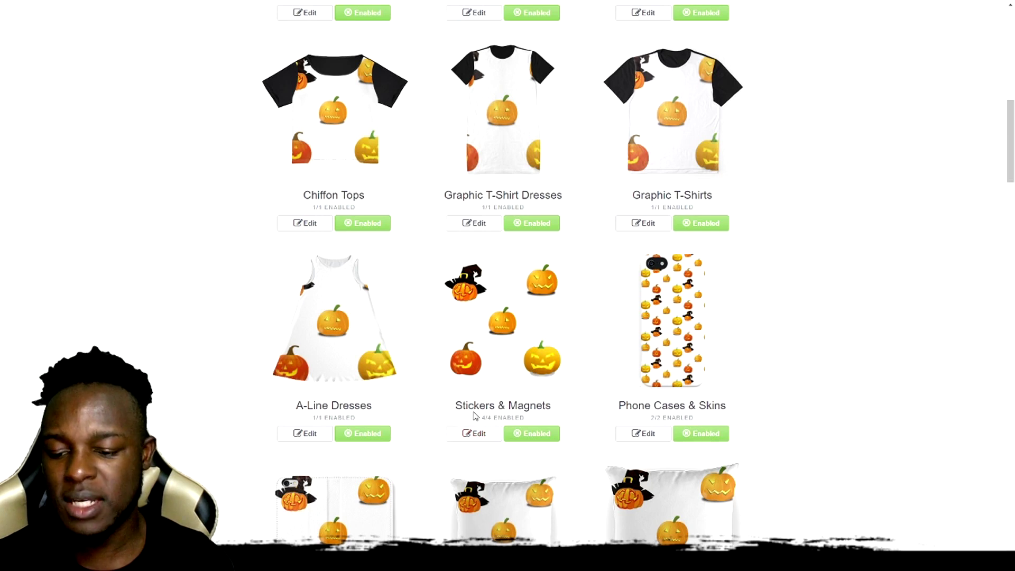
drag(483, 418, 555, 419)
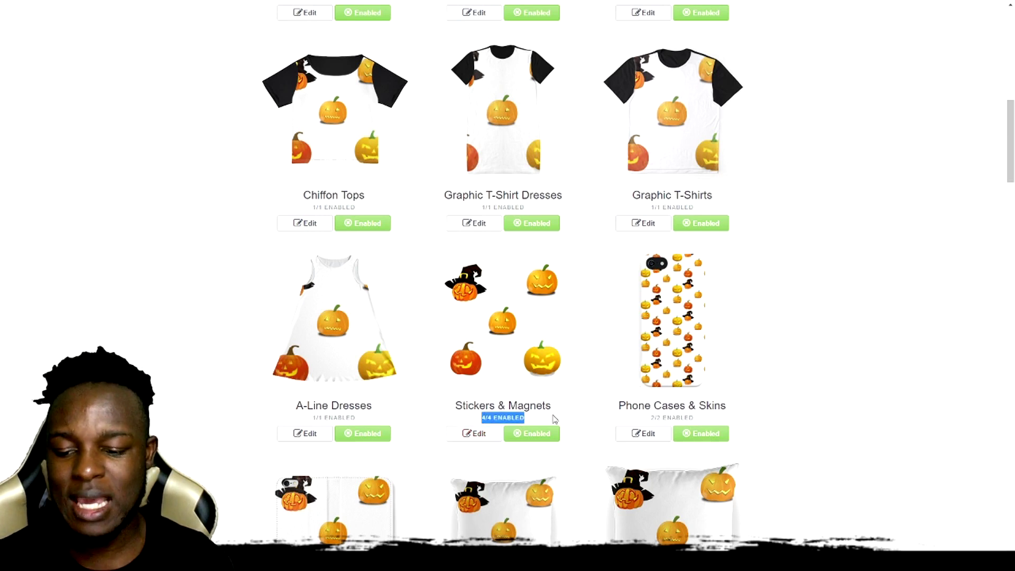
click(474, 439)
scroll(812, 252, down, 4)
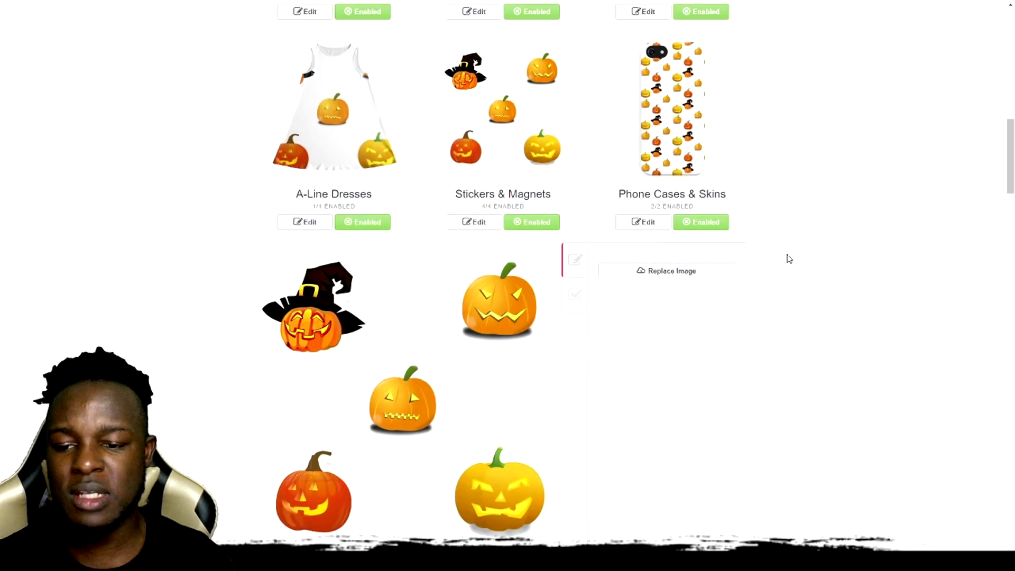
scroll(762, 288, down, 1)
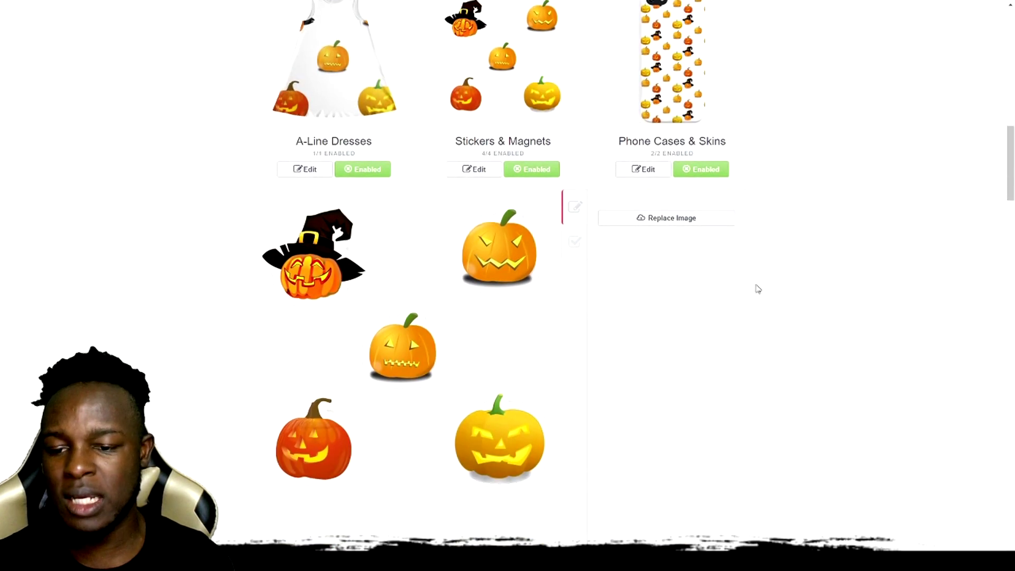
click(578, 251)
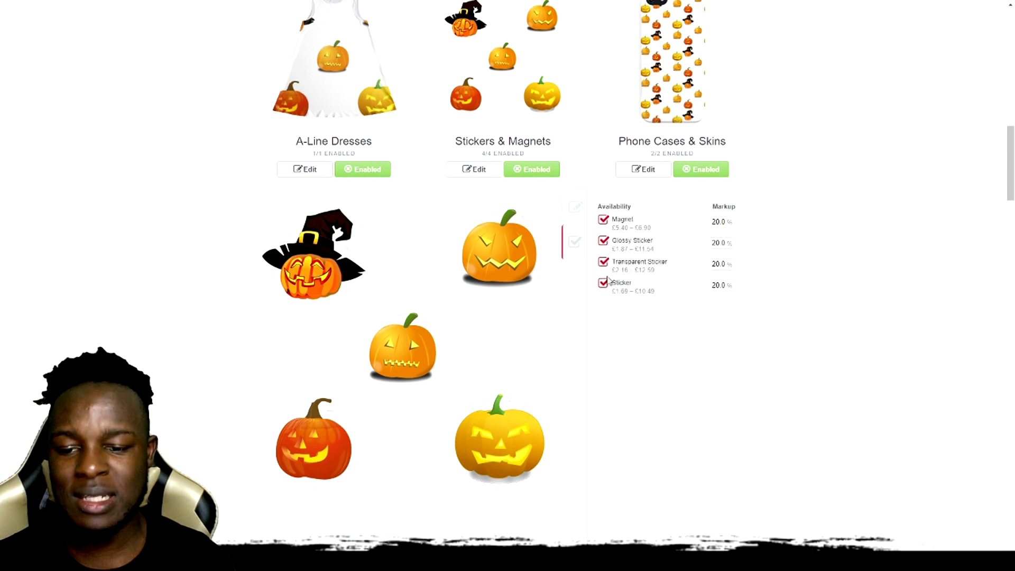
Set the default product in the shop to Sticker and save the work with the rights-to-sell declaration accepted
scroll(465, 278, down, 20)
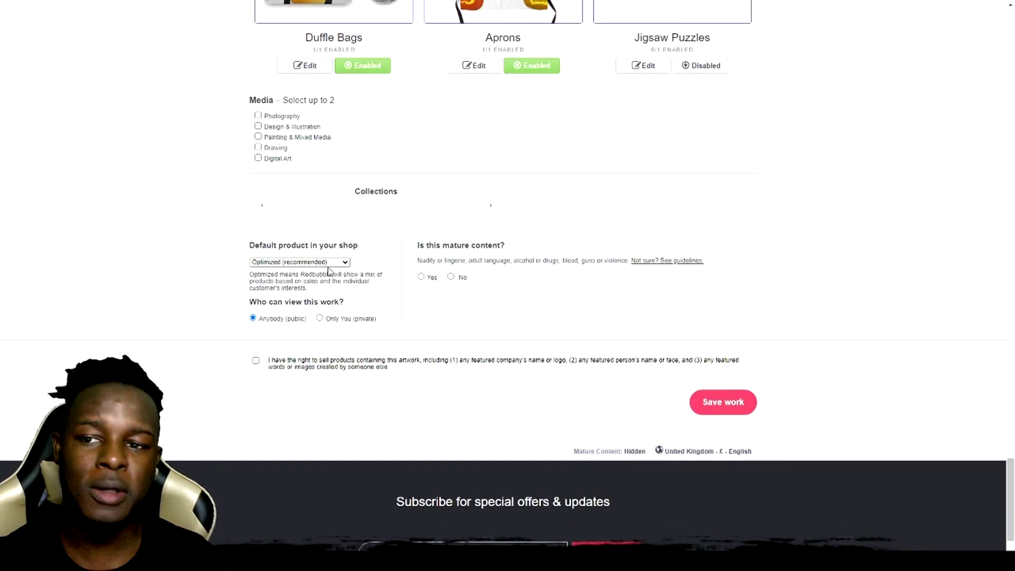
click(332, 265)
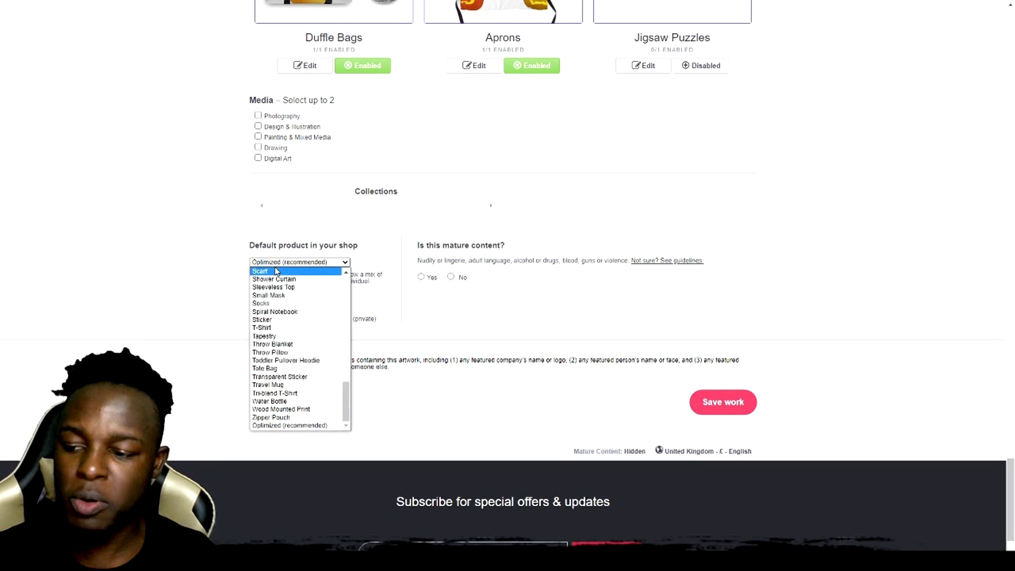
click(289, 320)
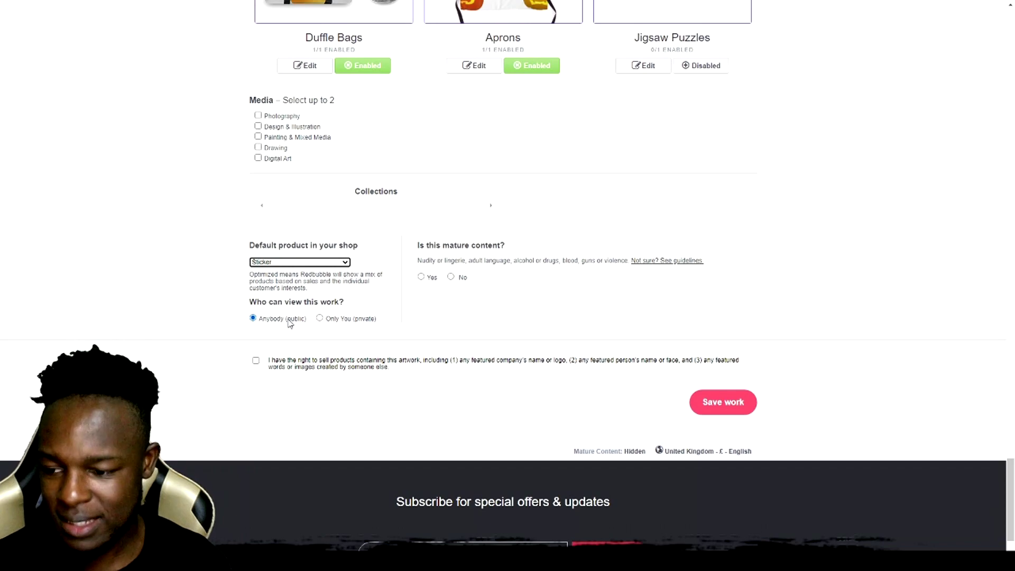
click(256, 361)
click(714, 406)
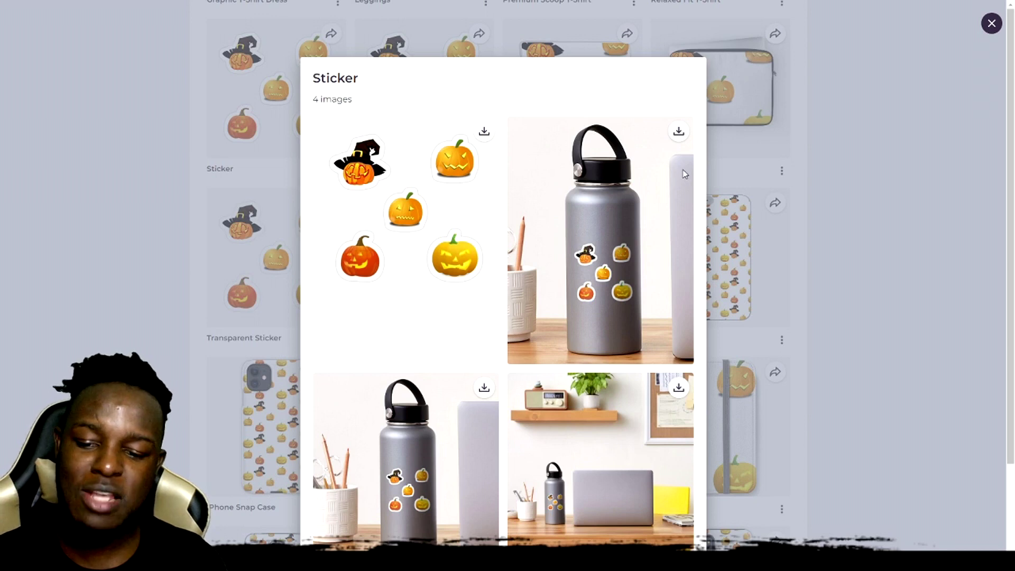
Look through the product preview images for the pumpkin Sticker on Redbubble's promote page
scroll(596, 189, down, 2)
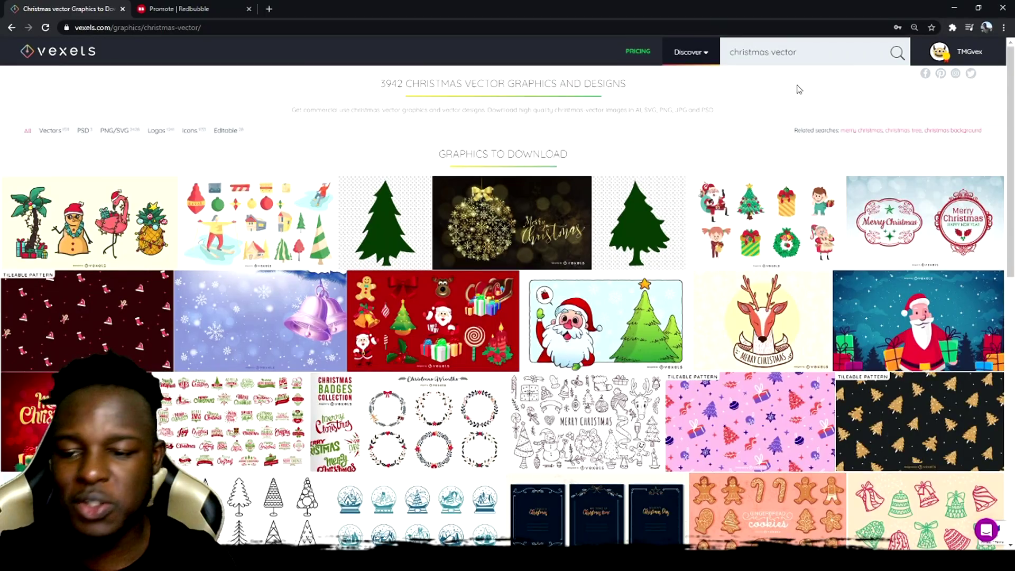
Switch to Vexels and browse the "christmas vector" graphics, first across all types and then limited to PNG/SVG, for sticker ideas
scroll(790, 153, down, 2)
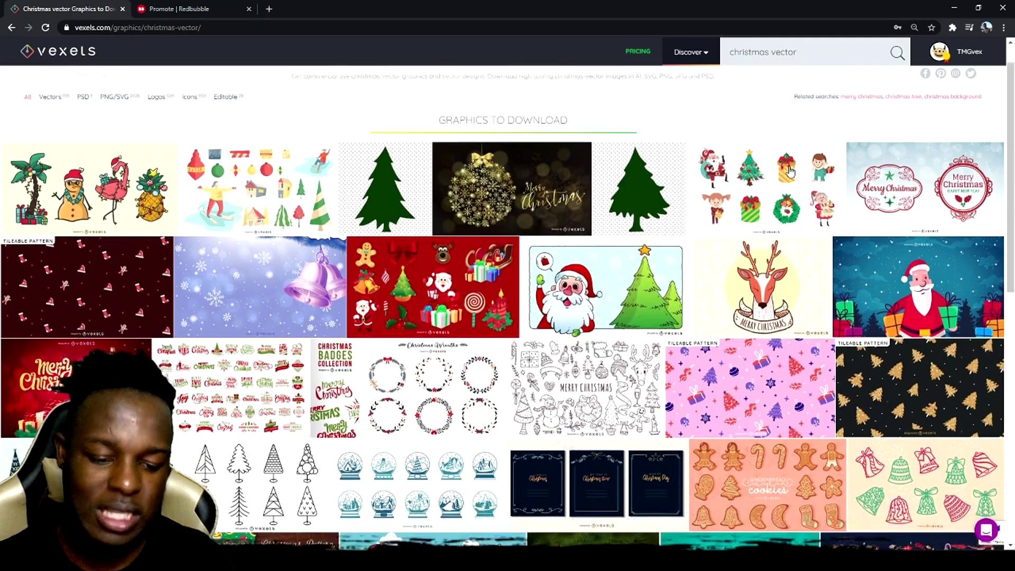
scroll(791, 172, down, 3)
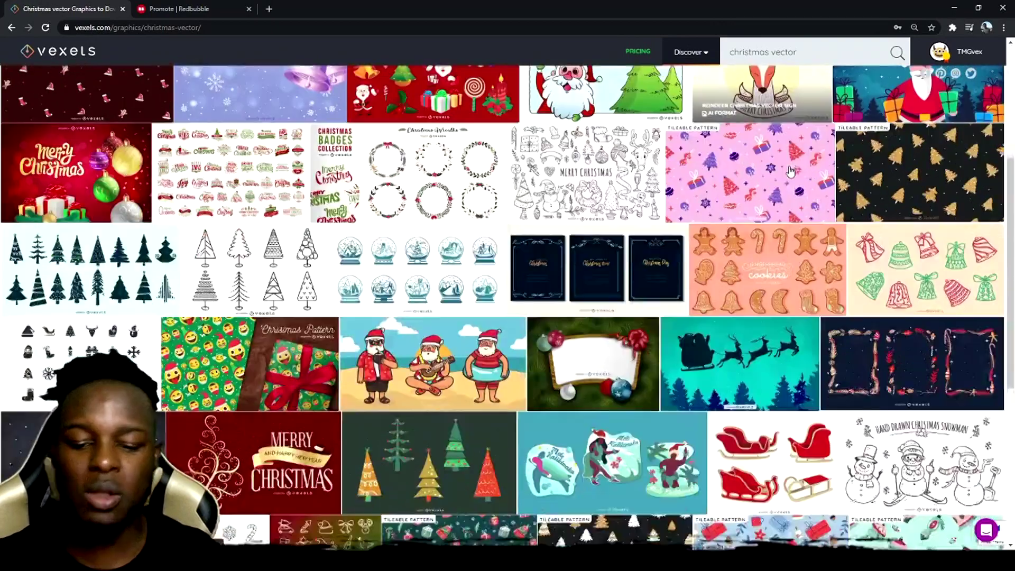
scroll(791, 170, down, 4)
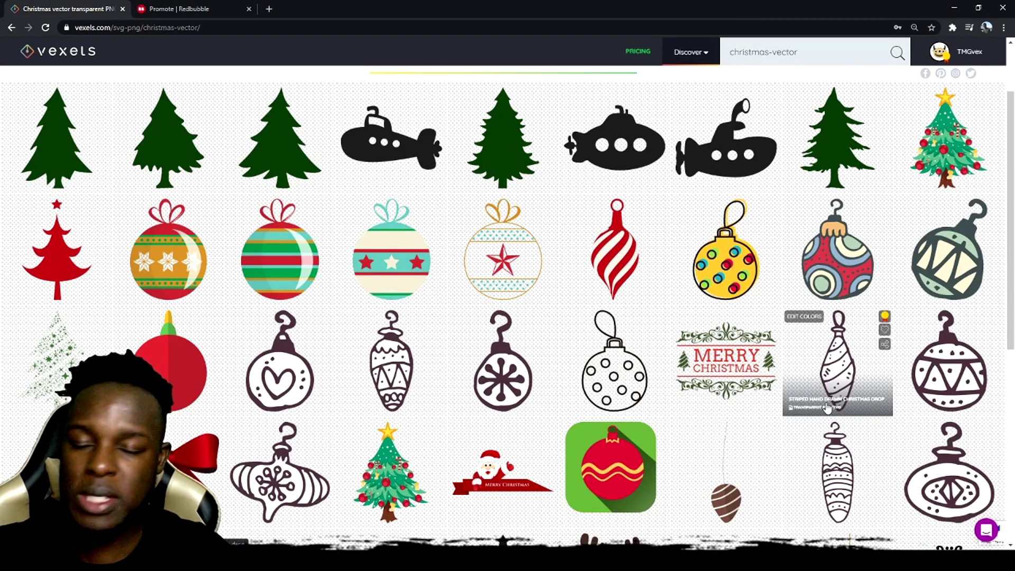
scroll(692, 334, down, 5)
scroll(691, 333, up, 5)
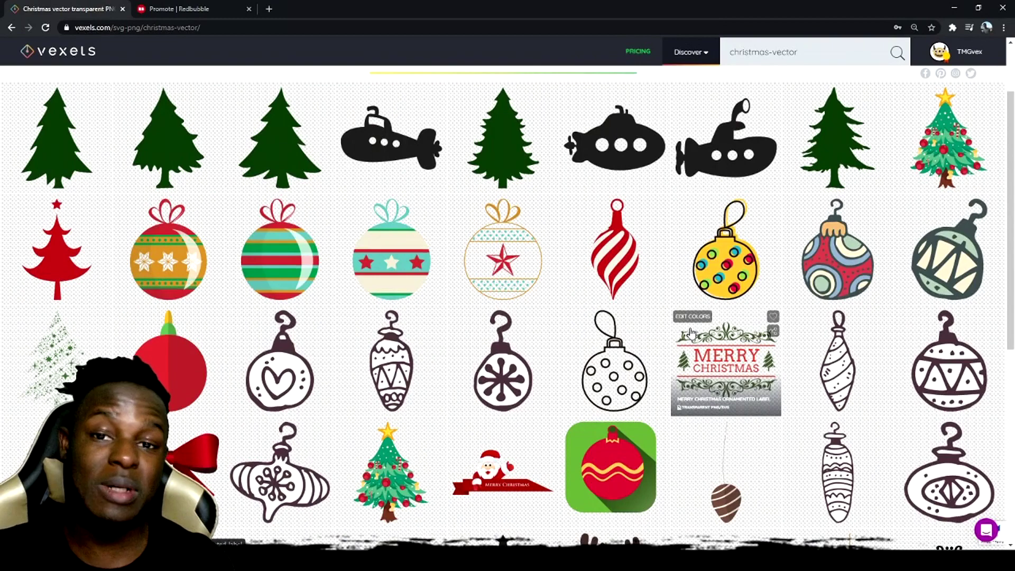
scroll(691, 333, up, 2)
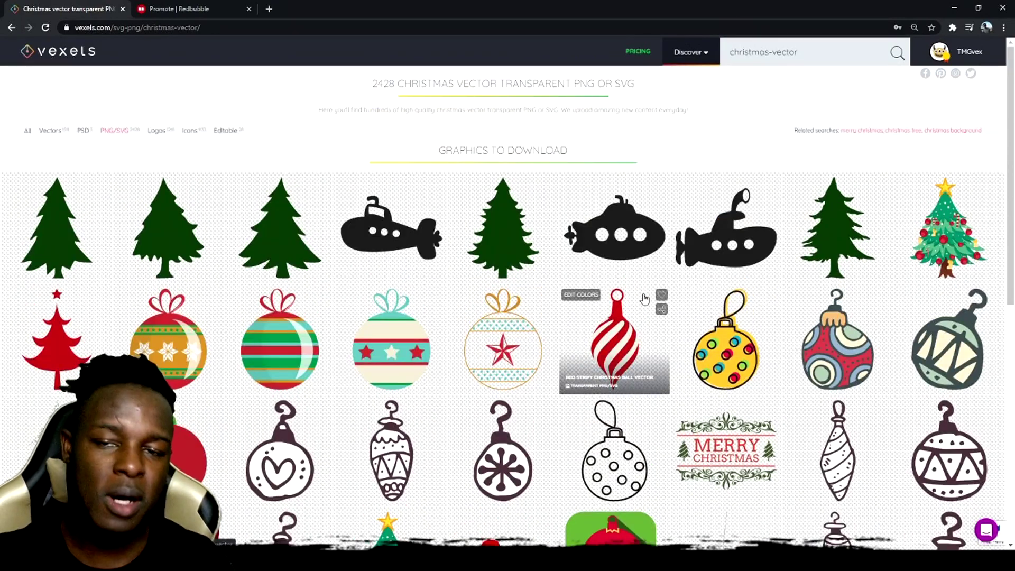